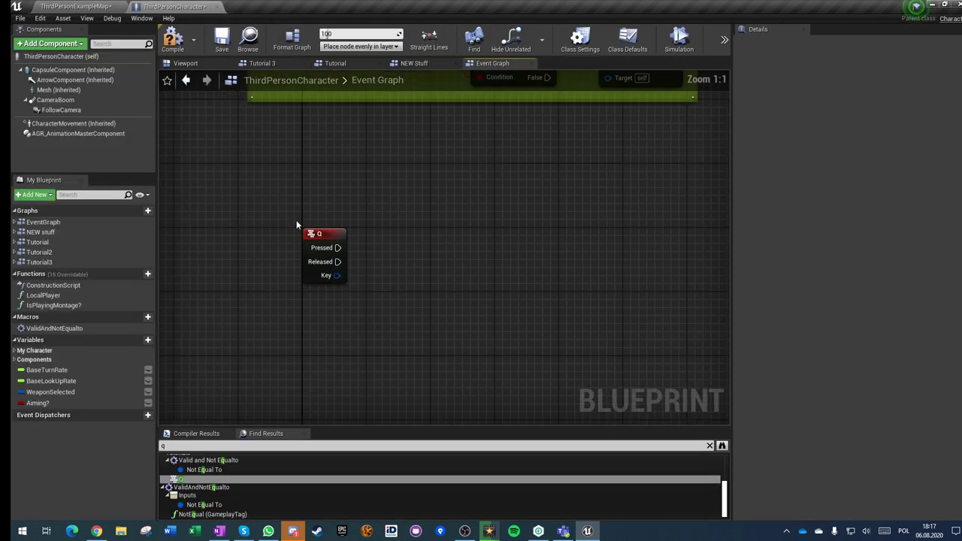
Step: Jump to the Q key event and add a Get MoveRight axis node below it
left_click(307, 233)
left_click(315, 334)
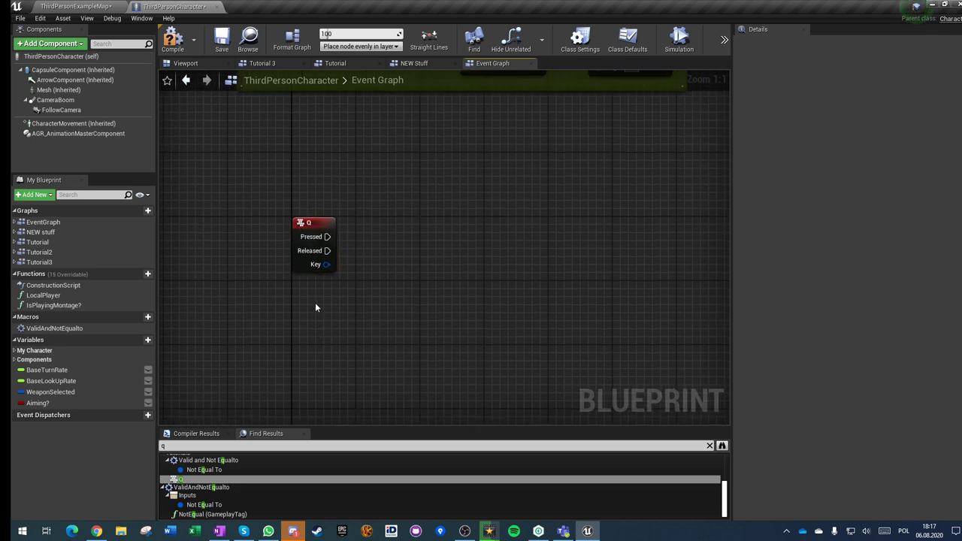
right_click(315, 307)
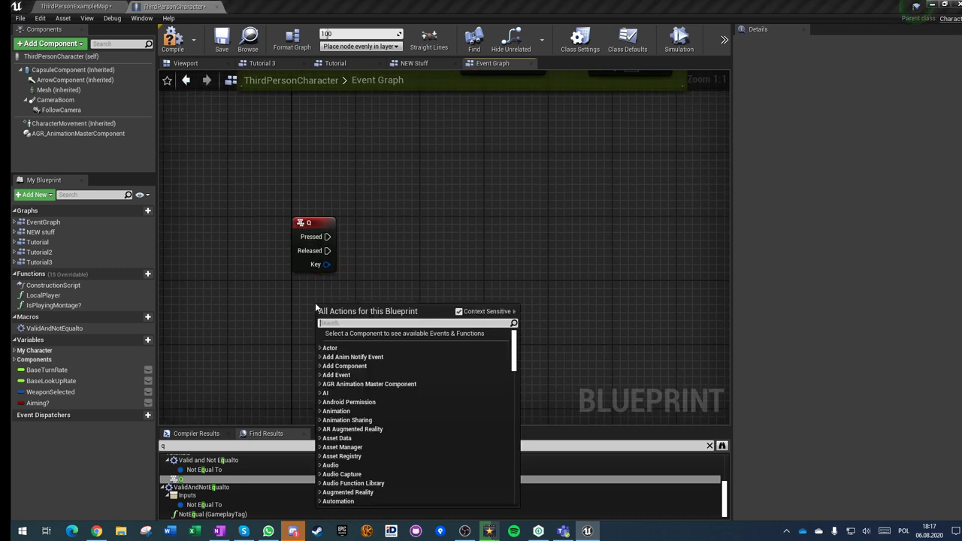
type("move right")
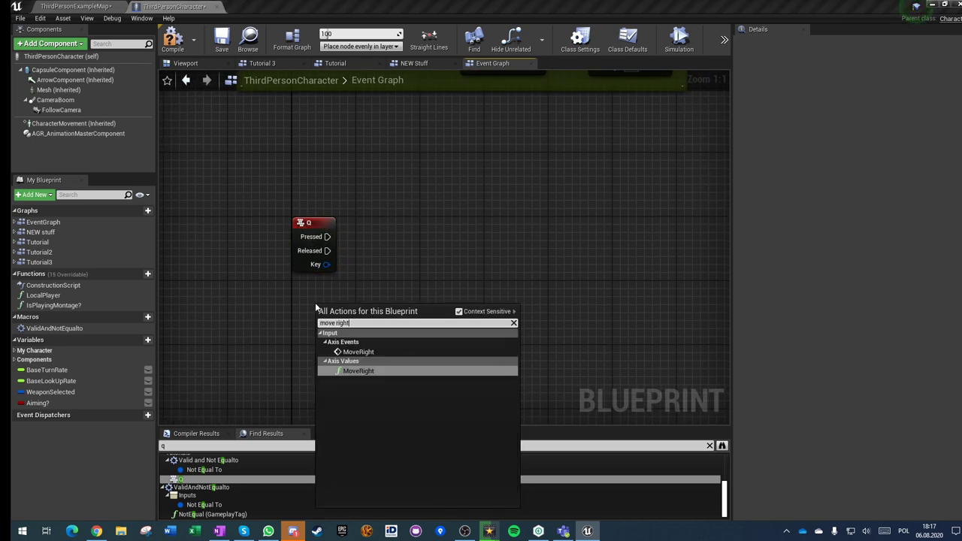
left_click(360, 372)
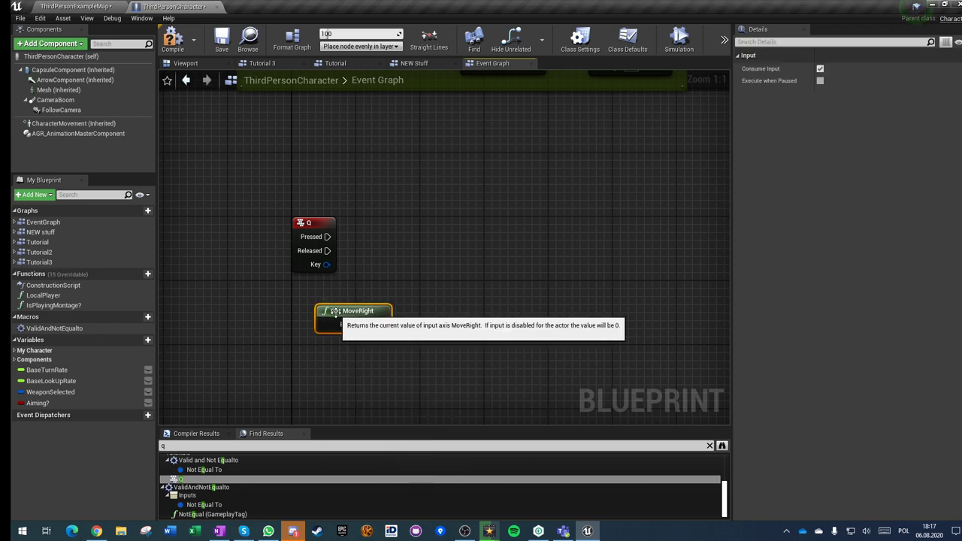
left_click_drag(334, 310, 312, 351)
left_click(309, 313)
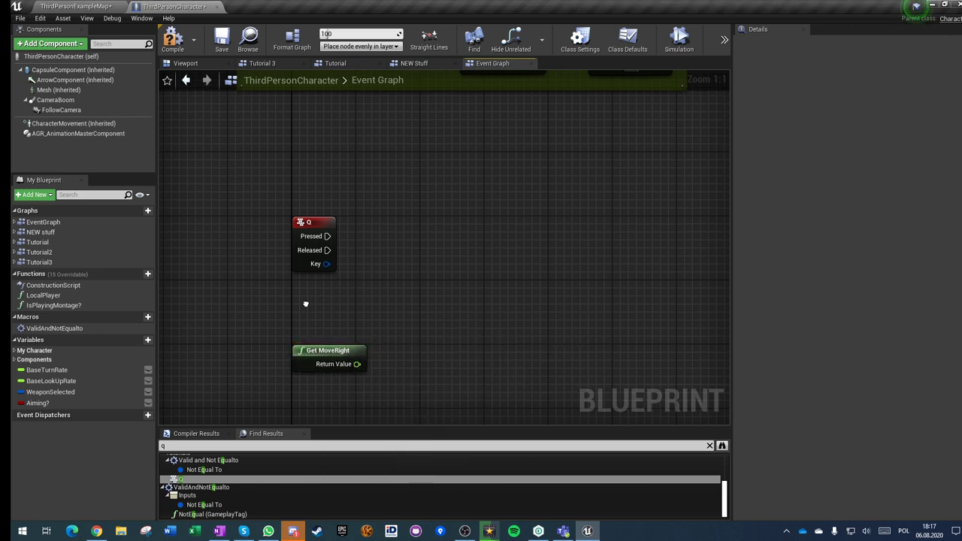
Step: Add a Get MoveForward axis node aligned above Get MoveRight
right_click(306, 307)
type("move forward")
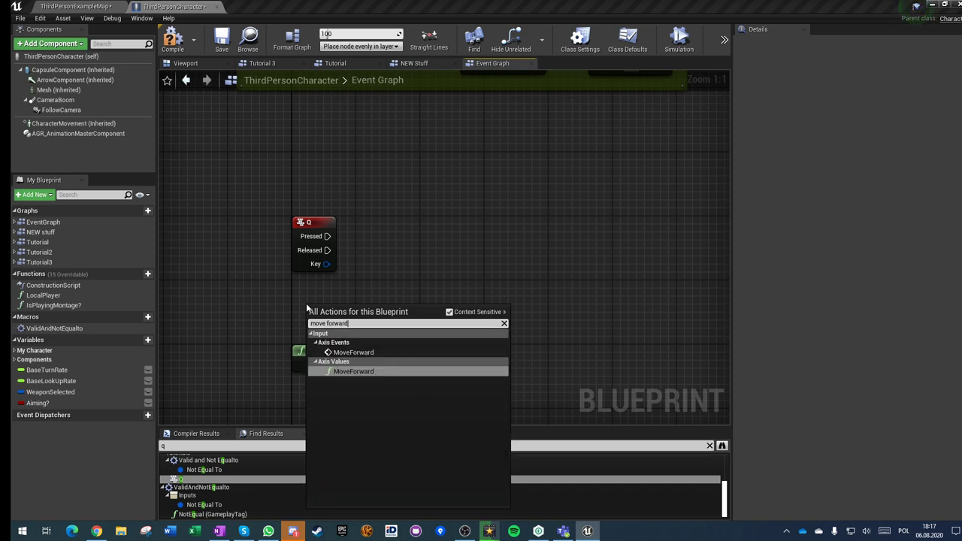
key("Return")
left_click_drag(315, 312, 301, 312)
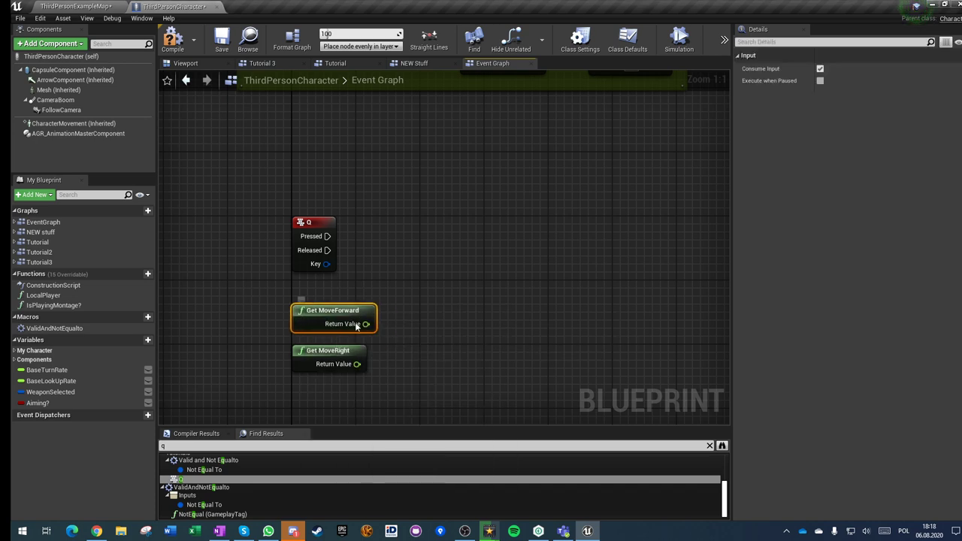
left_click(442, 322)
right_click_drag(417, 328, 371, 328)
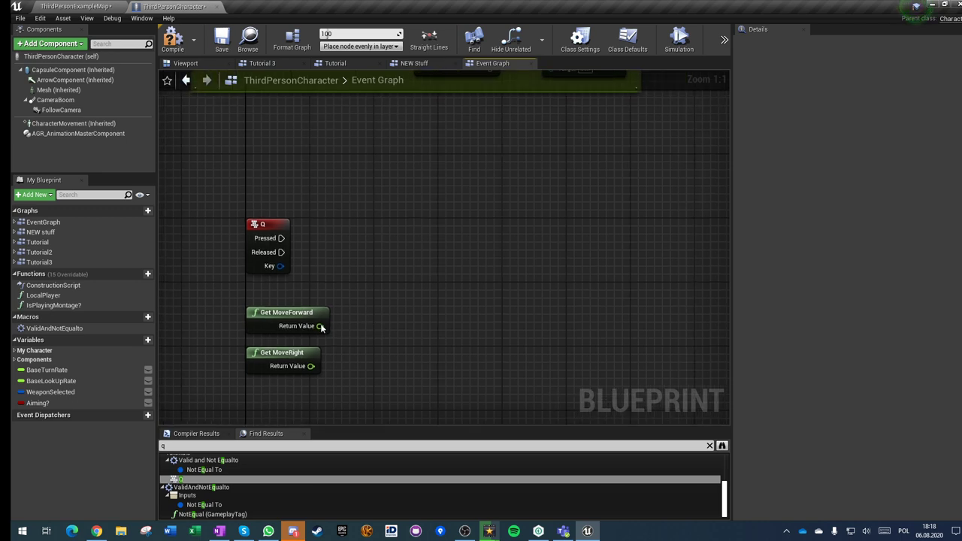
Step: Add a Make Vector fed by MoveForward into X and MoveRight into Y
left_click_drag(319, 325, 381, 343)
type("make vector")
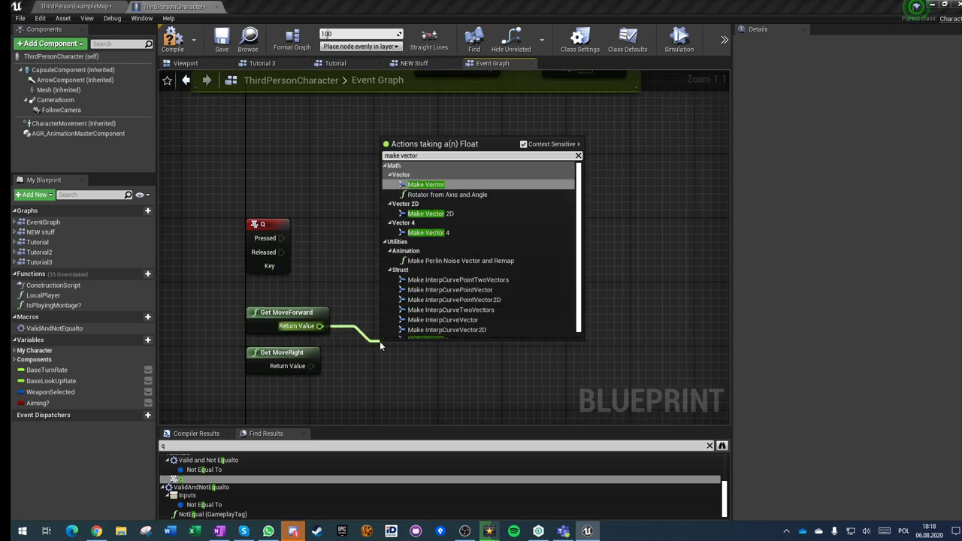
key("Return")
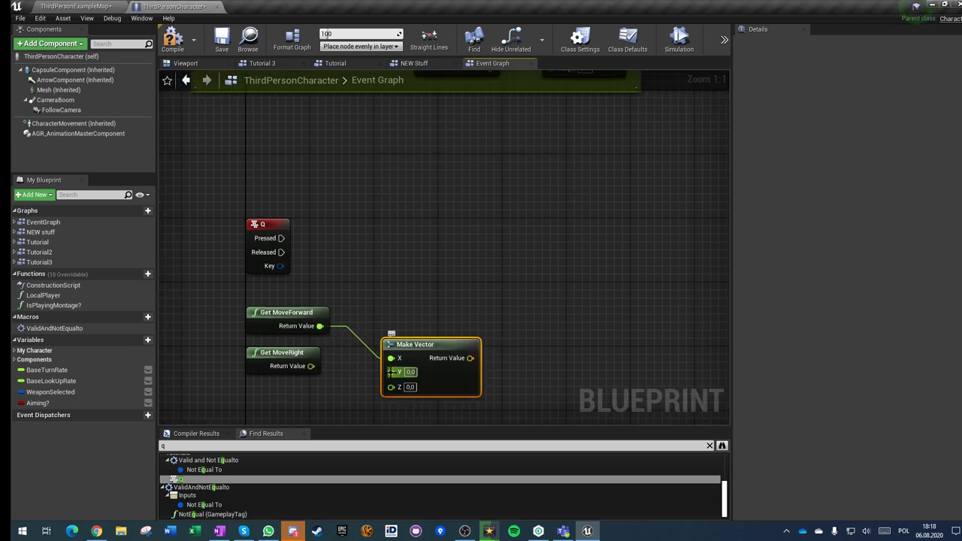
left_click_drag(336, 368, 311, 366)
left_click_drag(414, 344, 382, 320)
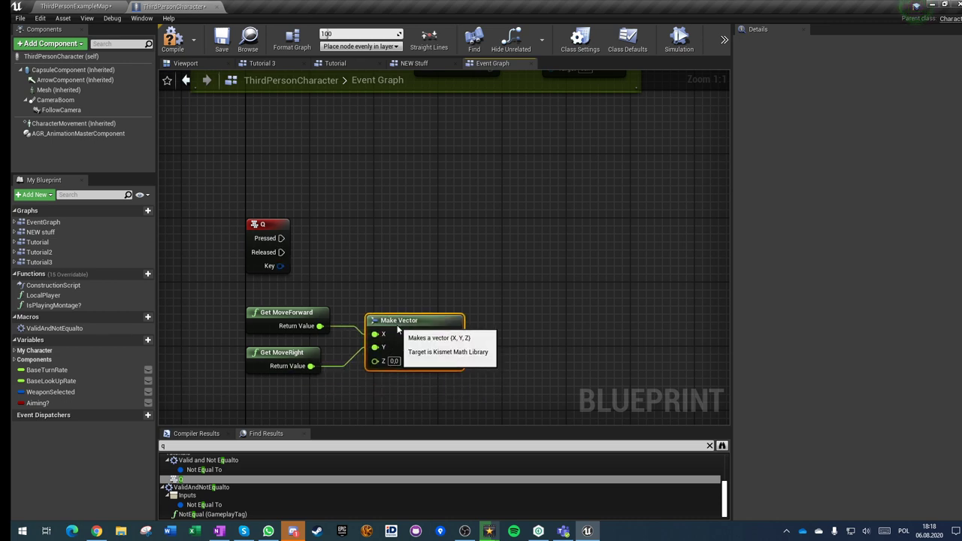
Step: Feed the vector into a new Get Yaw Pitch from Vector node and tidy the layout
left_click_drag(438, 333, 478, 332)
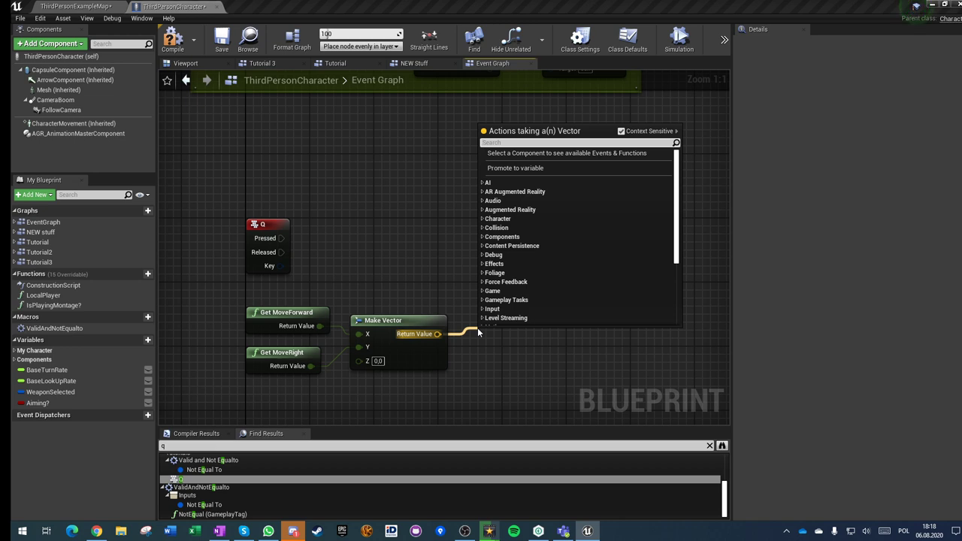
type("yaw")
key("Return")
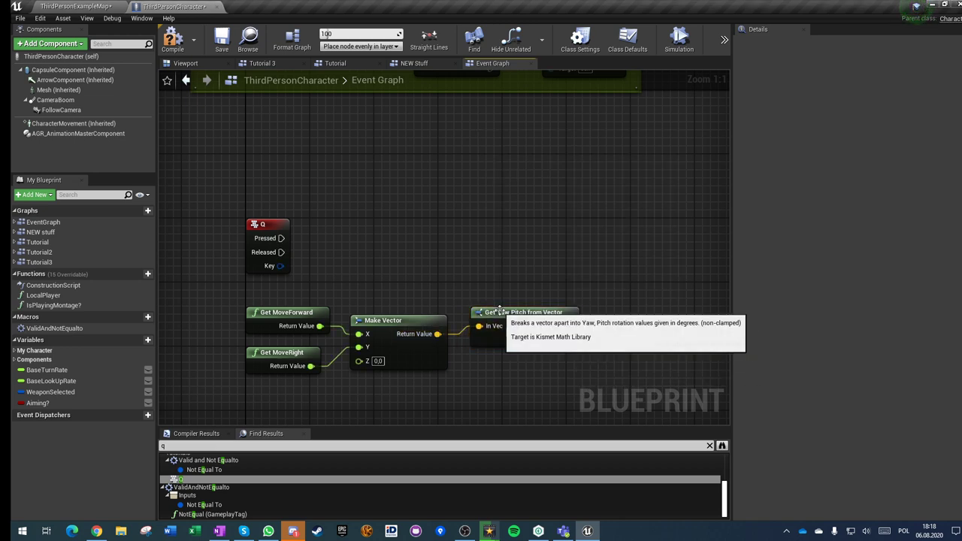
mouse_move(263, 224)
left_mouse_down()
mouse_move(519, 224)
mouse_move(415, 224)
left_mouse_up()
left_click(570, 302)
right_click_drag(570, 303, 475, 272)
mouse_move(480, 300)
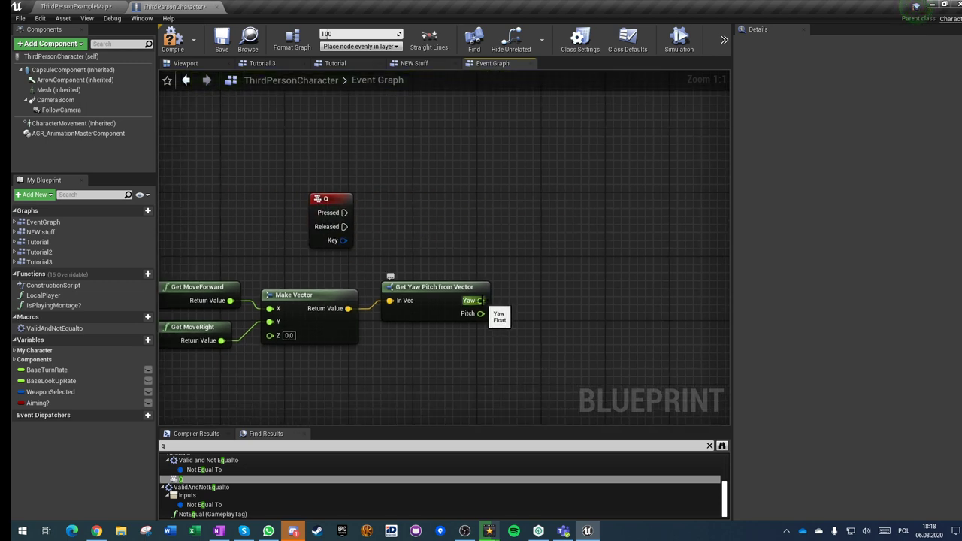
Step: Add a Get Controller node above the Q key event
right_click(395, 171)
type("get control")
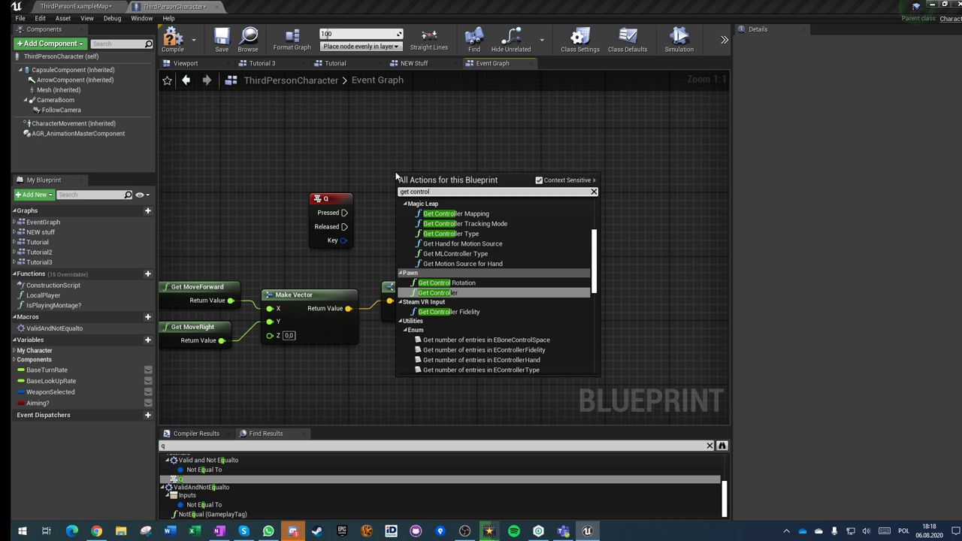
key("Return")
left_click_drag(432, 172, 336, 142)
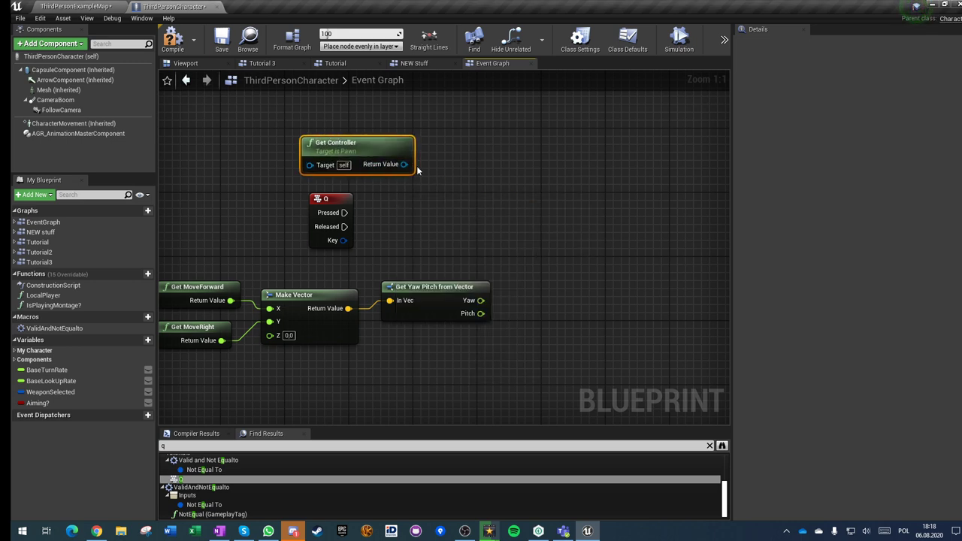
left_click(478, 179)
Step: Add Get Control Rotation below Get Yaw Pitch from Vector and move Get Controller aside
right_click(478, 178)
type("get cot")
key("BackSpace")
key("BackSpace")
key("BackSpace")
type("n")
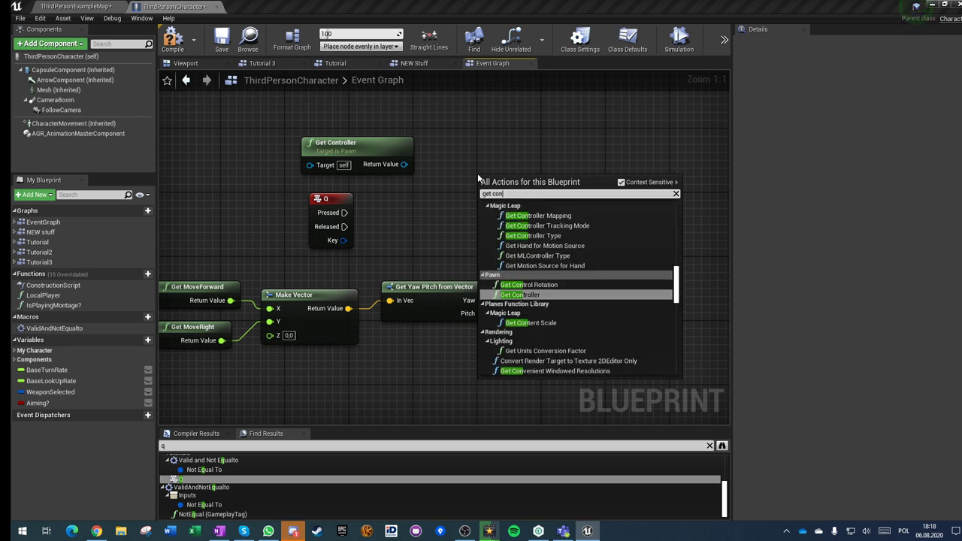
type("trol rotation")
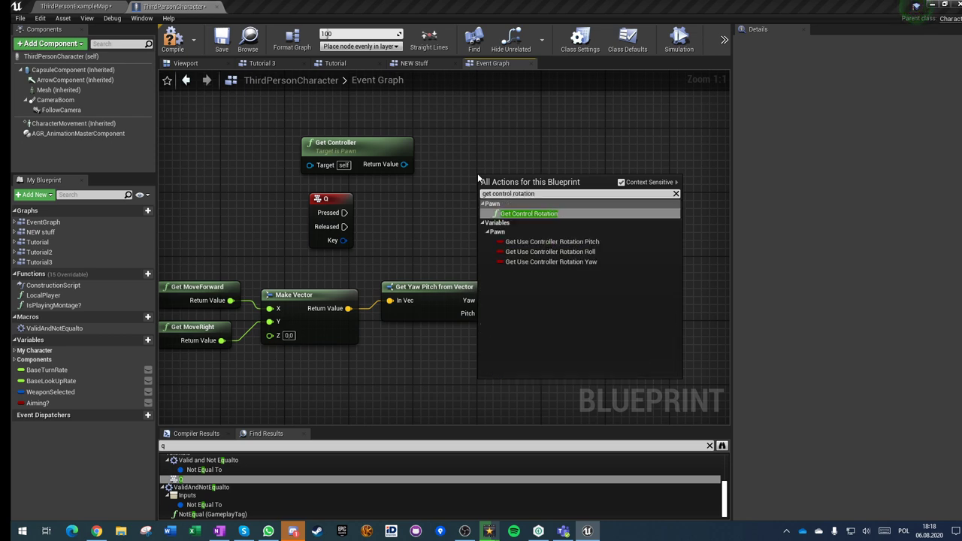
key("Return")
left_click_drag(336, 142, 575, 261)
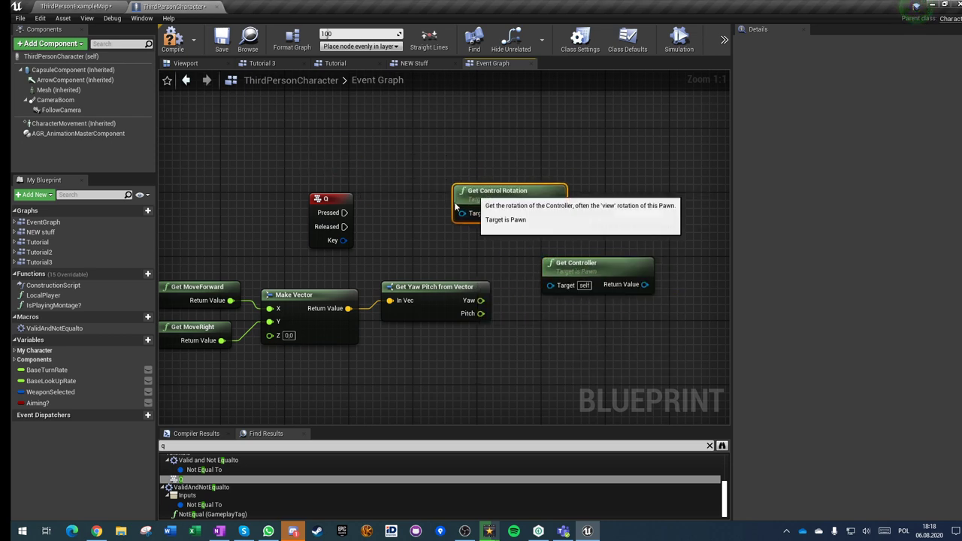
left_click_drag(511, 188, 415, 348)
left_click_drag(588, 276, 638, 324)
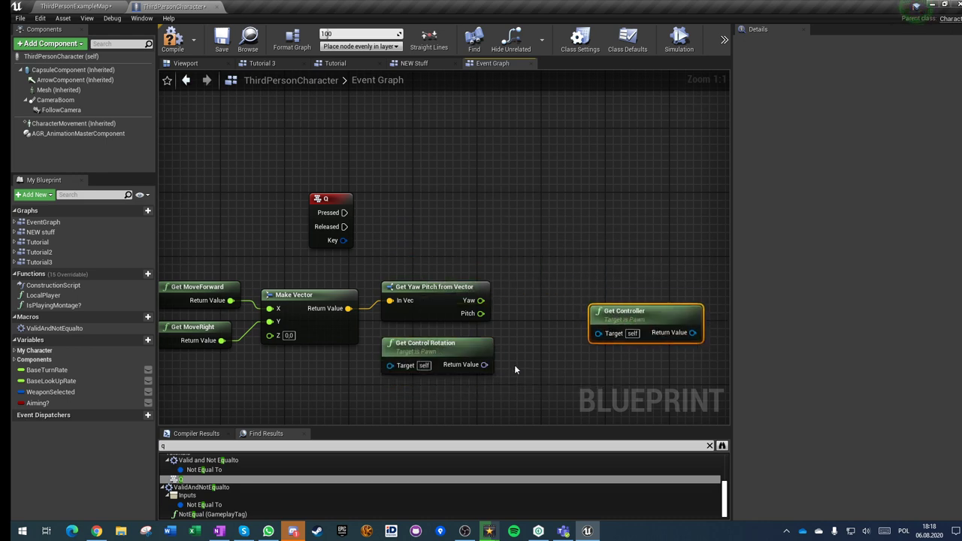
left_click_drag(328, 198, 454, 205)
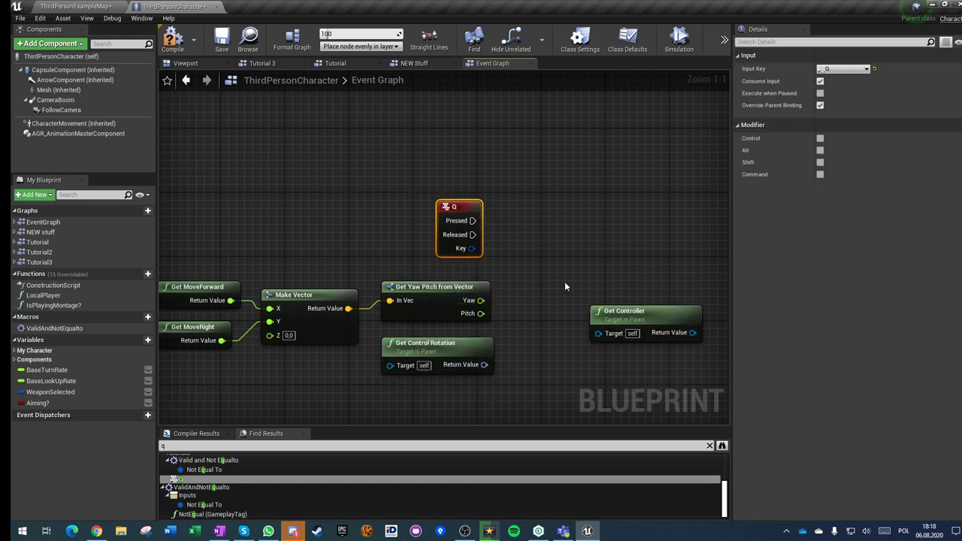
right_click_drag(453, 204, 403, 158)
left_click_drag(434, 318, 528, 195)
Step: Add CombineRotators from the control rotation, split pin B, and wire Yaw into B Z
type("combine")
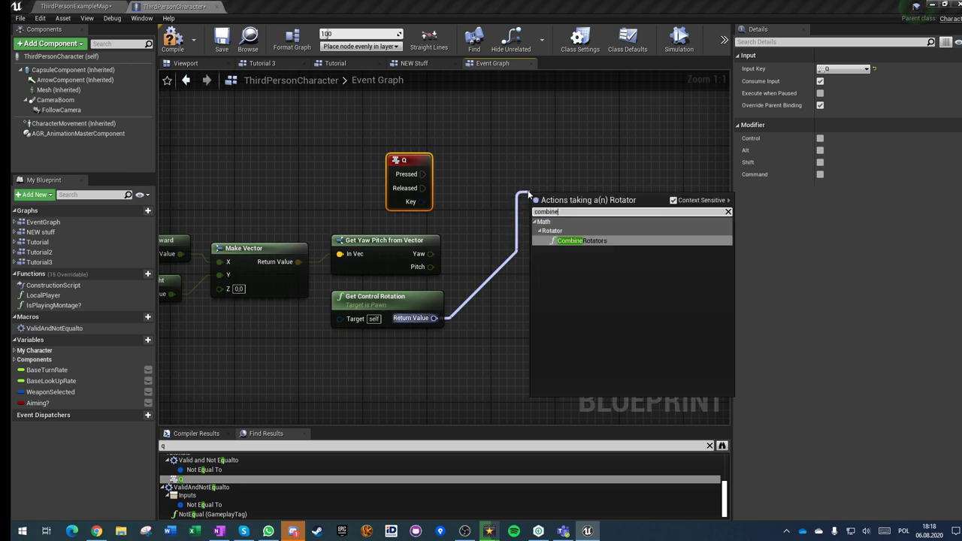
key("Return")
key("ctrl+v")
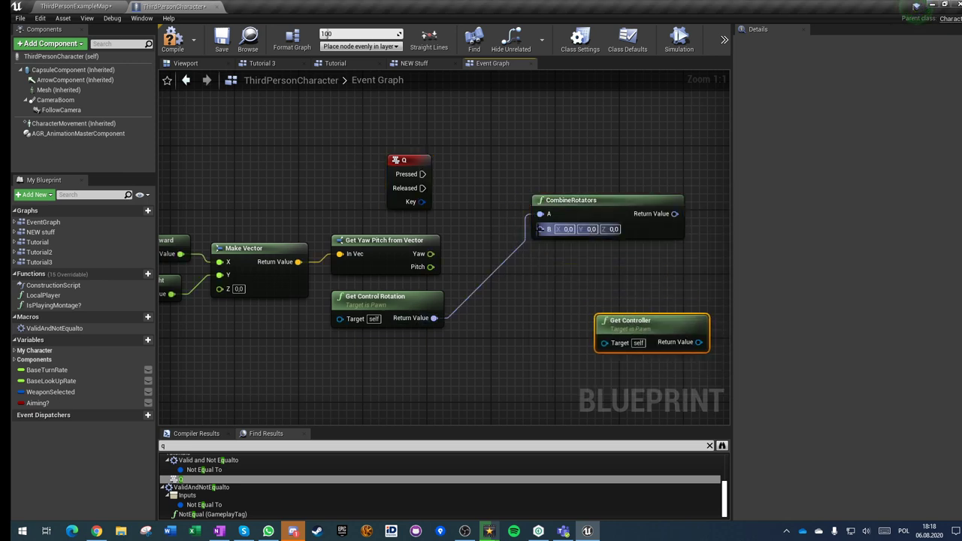
right_click(540, 229)
left_click(586, 256)
right_click_drag(636, 292, 587, 321)
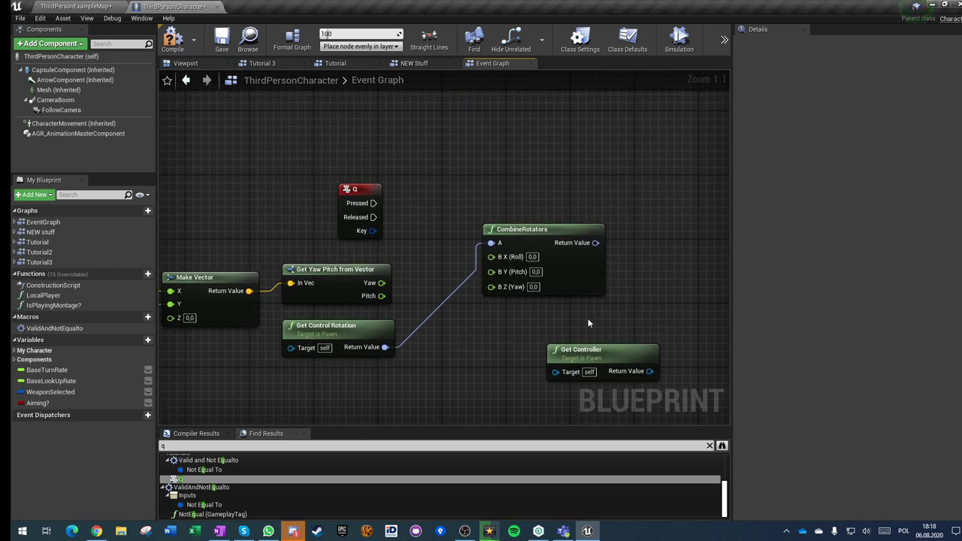
left_click_drag(551, 250, 551, 282)
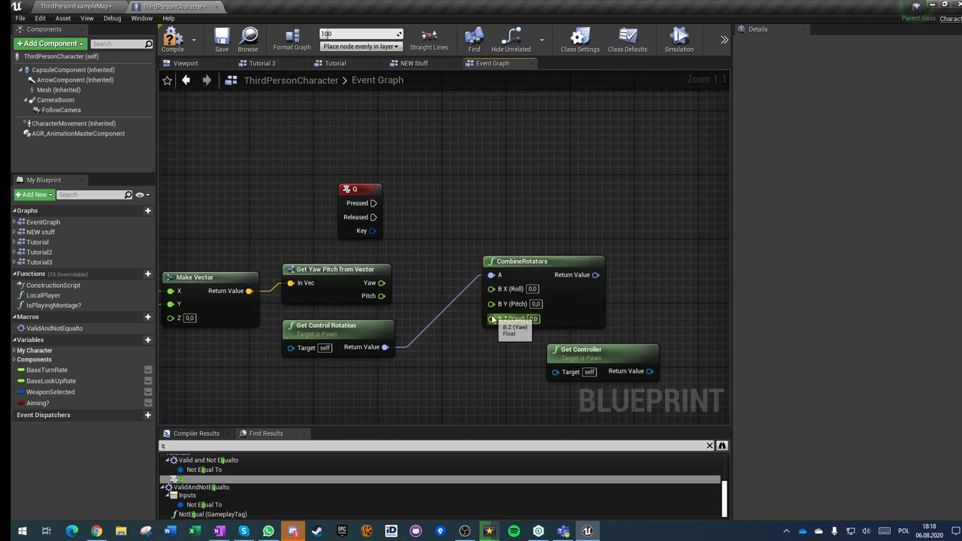
left_click_drag(491, 319, 381, 284)
Step: Add Set Control Rotation on Get Controller, driven by Q Pressed and the combined rotation
left_click_drag(576, 354, 456, 129)
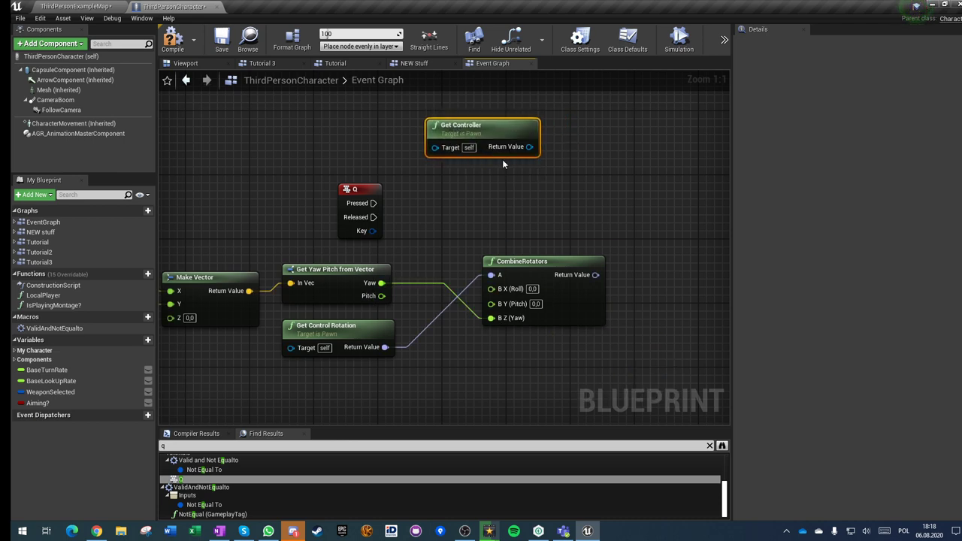
left_click_drag(529, 148, 590, 194)
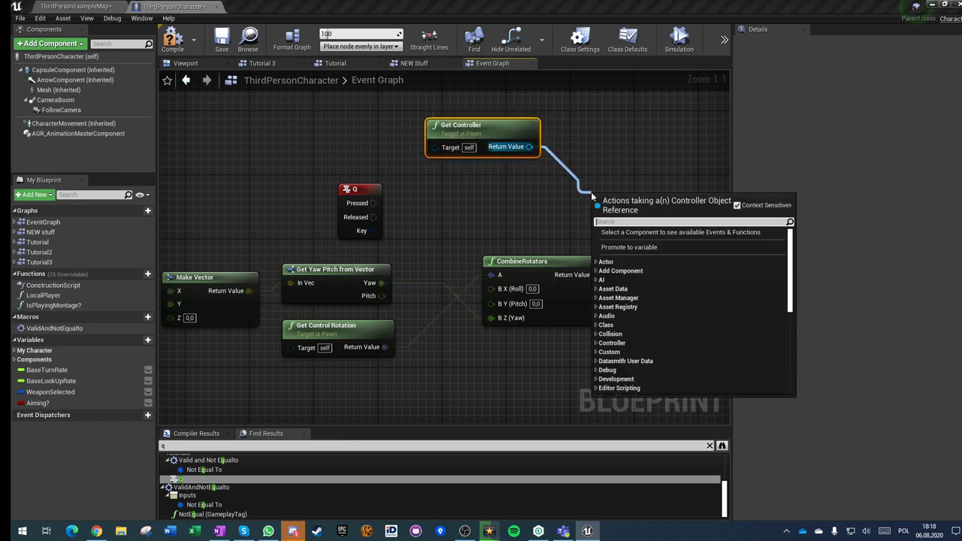
type("set control")
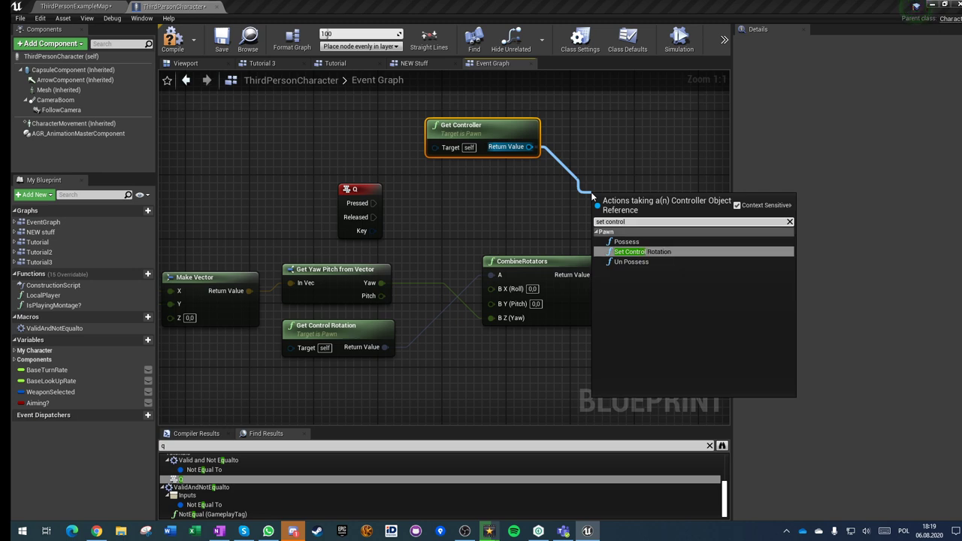
key("Return")
left_click_drag(601, 217, 374, 203)
right_click_drag(567, 231, 428, 222)
mouse_move(457, 264)
left_mouse_down()
mouse_move(466, 236)
mouse_move(553, 226)
left_mouse_up()
Step: Box-select the Q quick-turn nodes and wrap them in a comment titled 'QuickTurn on button'
left_click(334, 222)
scroll(333, 222, "down", 2)
scroll(334, 222, "down", 1)
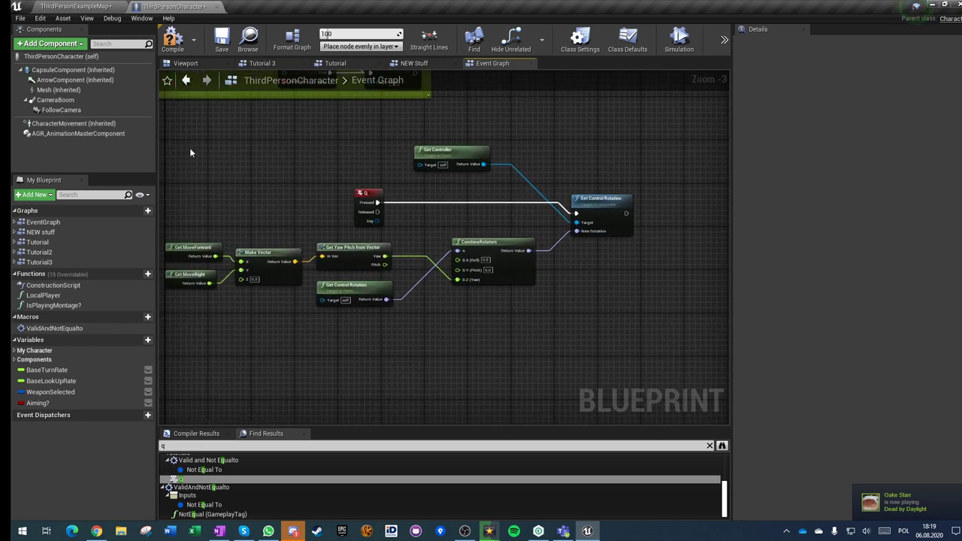
left_click_drag(188, 143, 625, 316)
type("cQ")
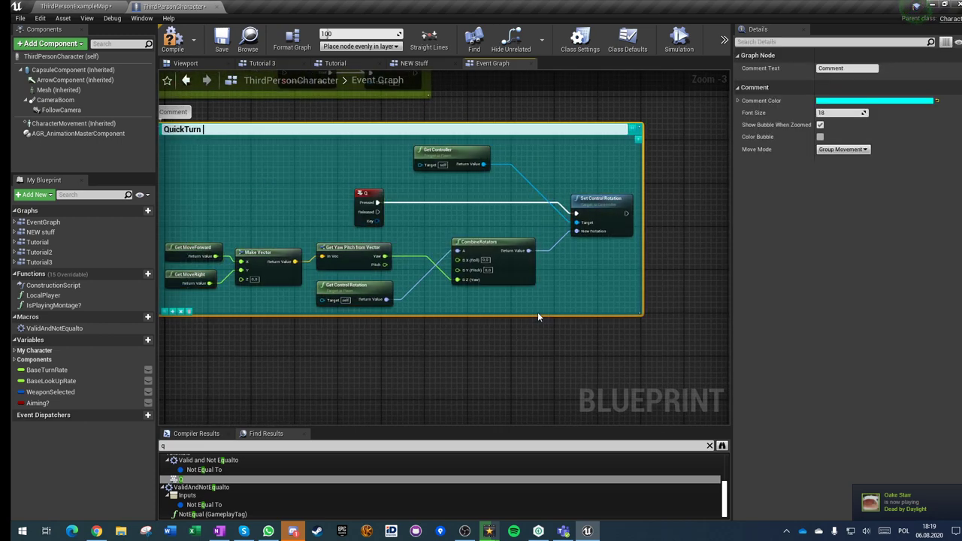
type("on ")
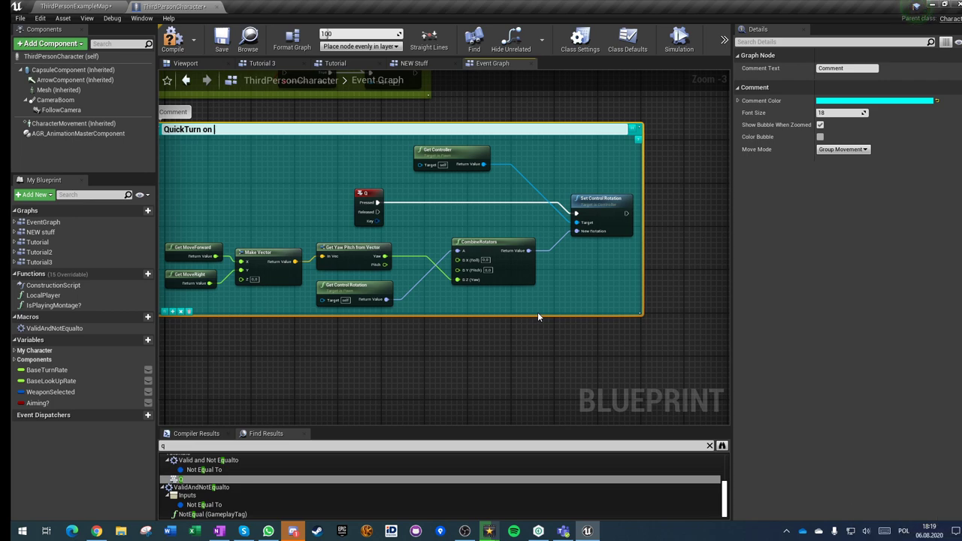
type("utton")
left_click(537, 317)
scroll(347, 342, "down", 2)
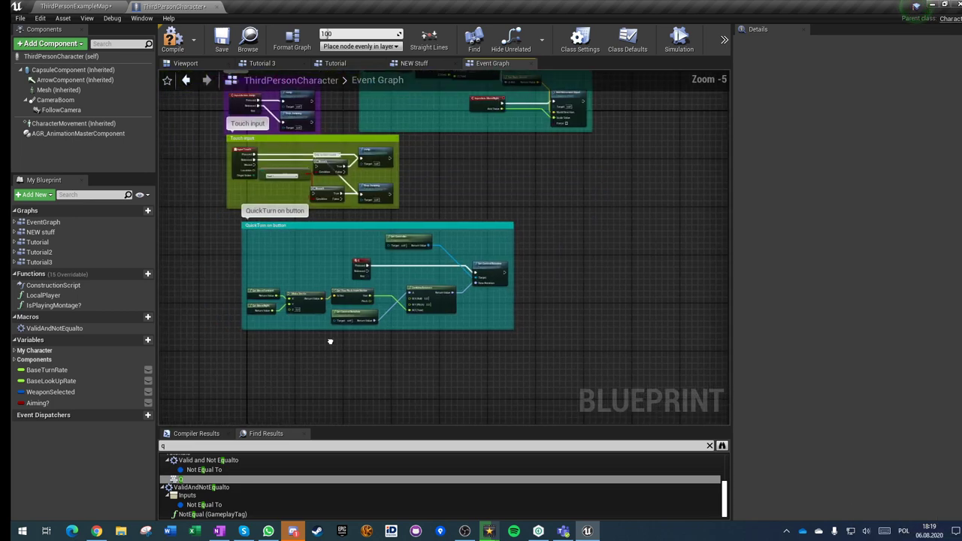
right_click_drag(347, 343, 391, 310)
left_click(387, 194)
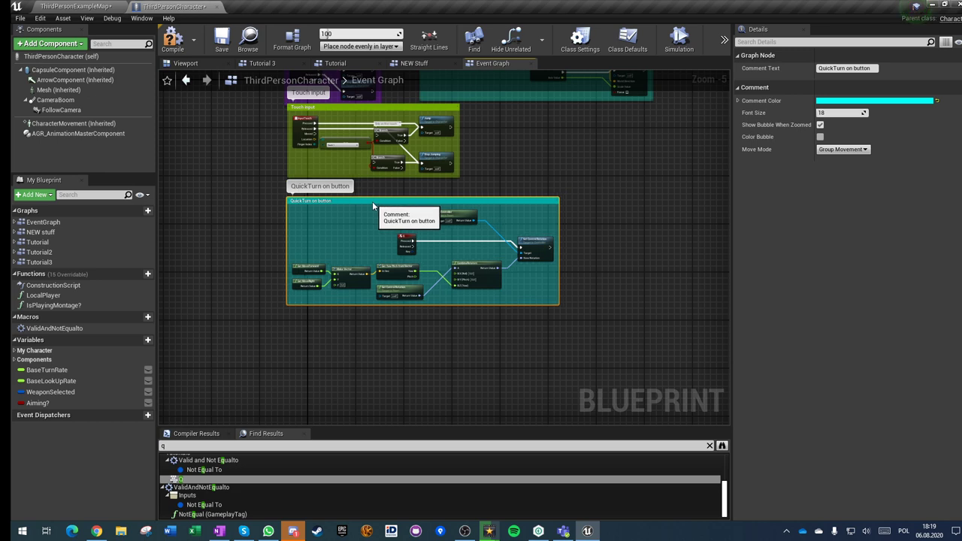
scroll(378, 217, "up", 3)
Step: Compile the blueprint and inspect the CameraBoom component's details
left_click(174, 43)
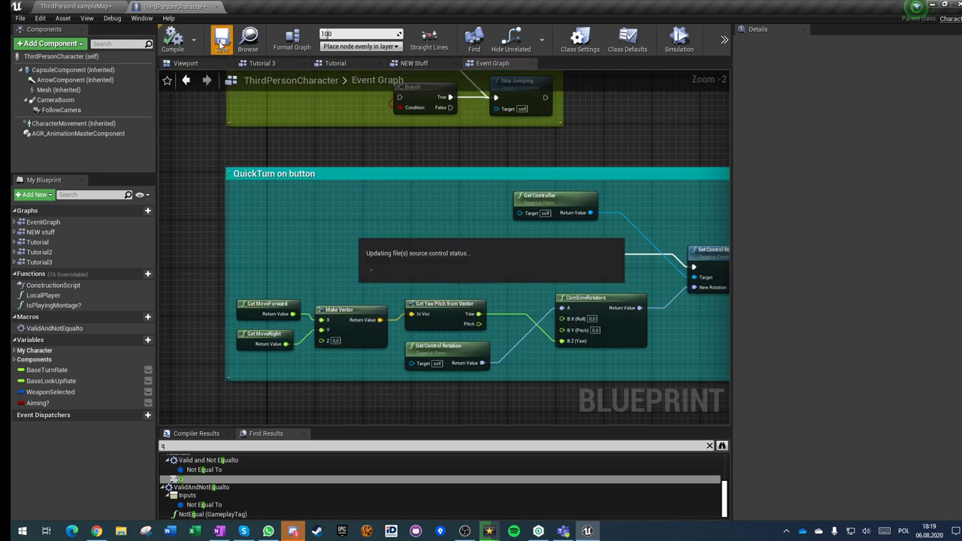
left_click(55, 100)
scroll(825, 347, "down", 3)
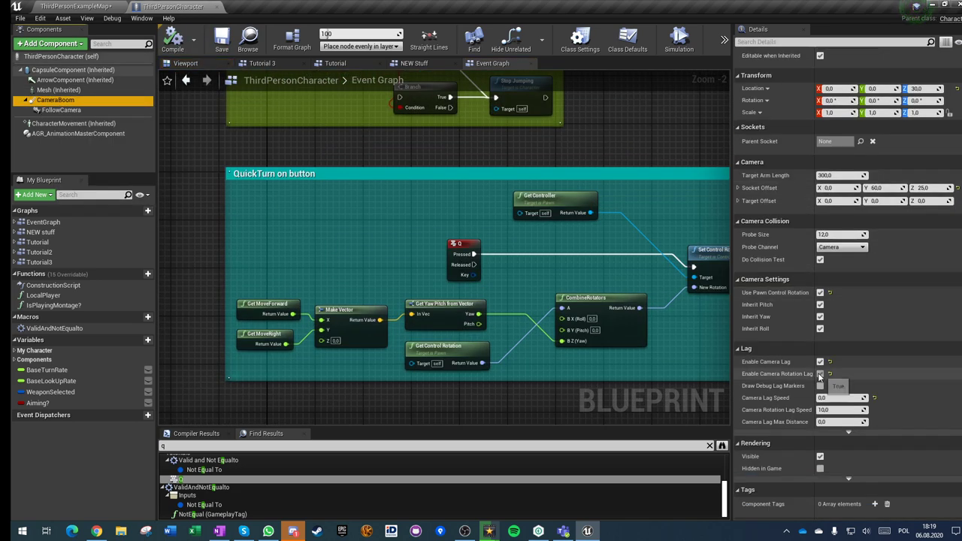
mouse_move(347, 282)
right_click_drag(664, 268, 629, 267)
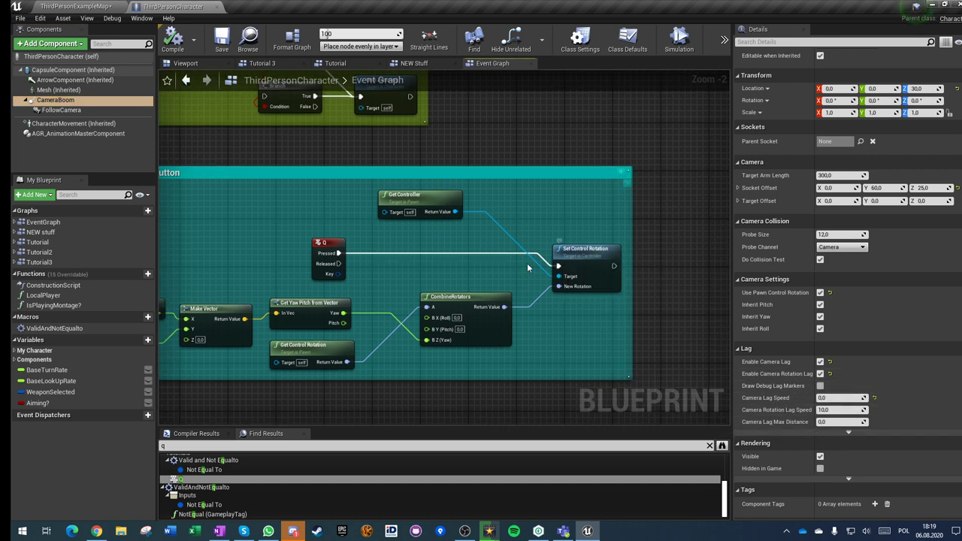
Step: Review Character Movement's Rotation Settings, showing a yaw rotation rate of 420
left_click(59, 125)
scroll(920, 359, "down", 3)
scroll(920, 358, "down", 3)
scroll(919, 359, "down", 3)
scroll(919, 357, "down", 3)
scroll(919, 356, "down", 3)
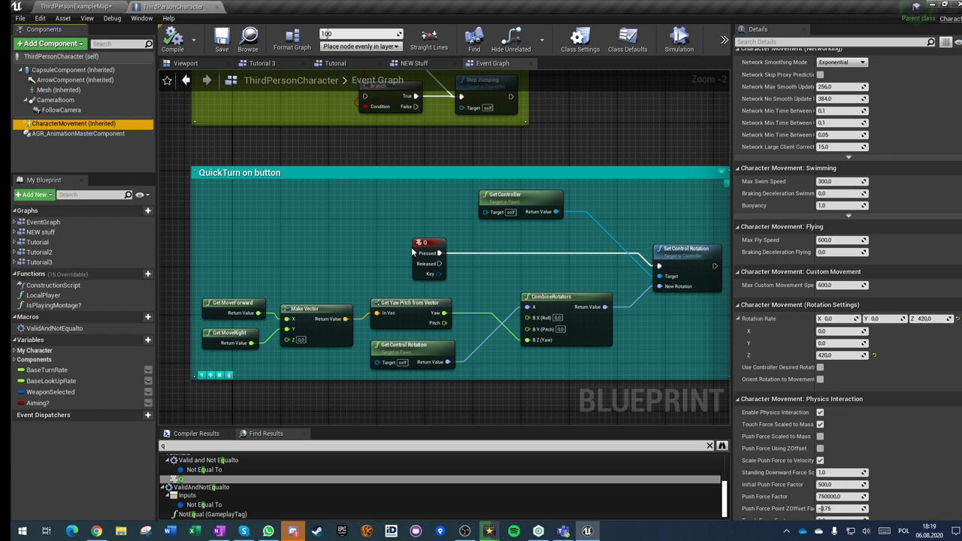
right_click_drag(549, 279, 482, 267)
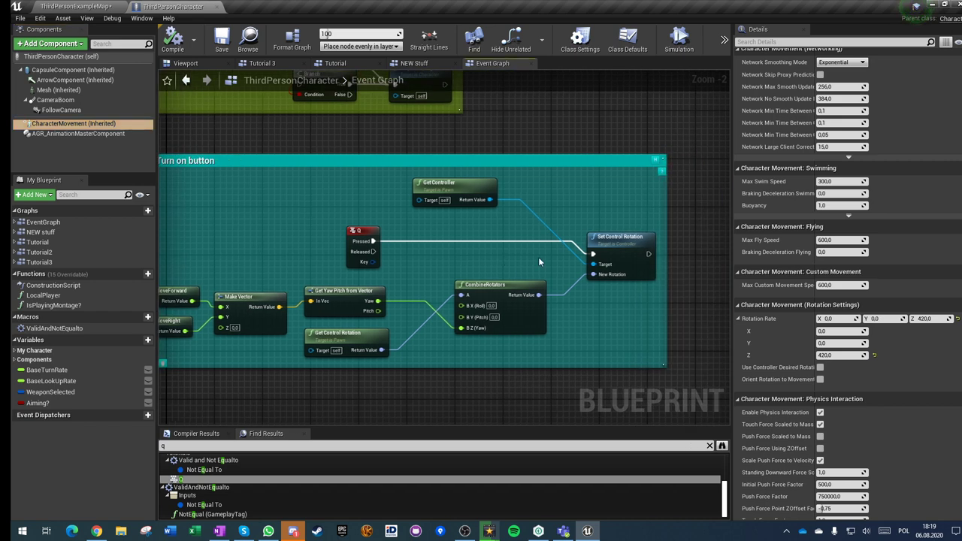
Step: Set the camera boom's rotation lag speed to 15 and compile
left_click(598, 252)
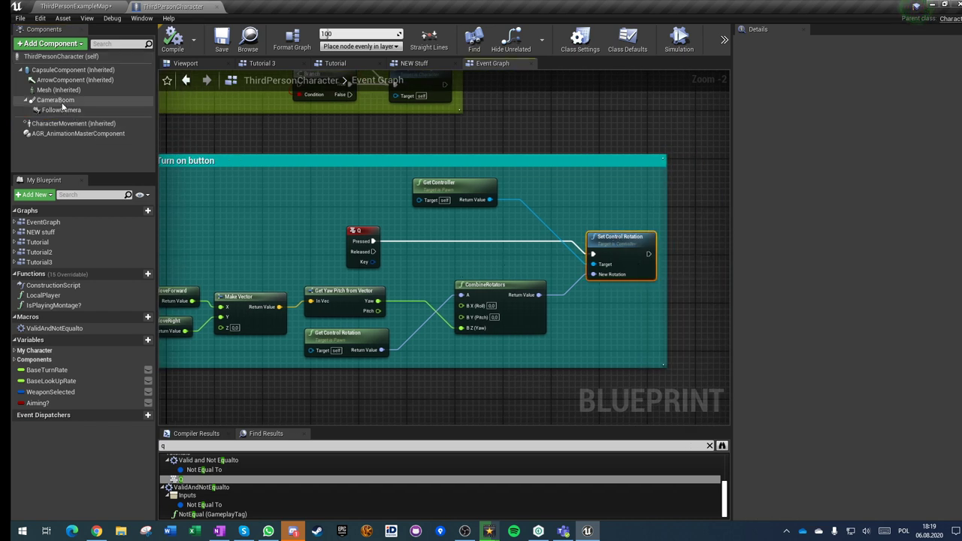
left_click(57, 109)
left_click(54, 101)
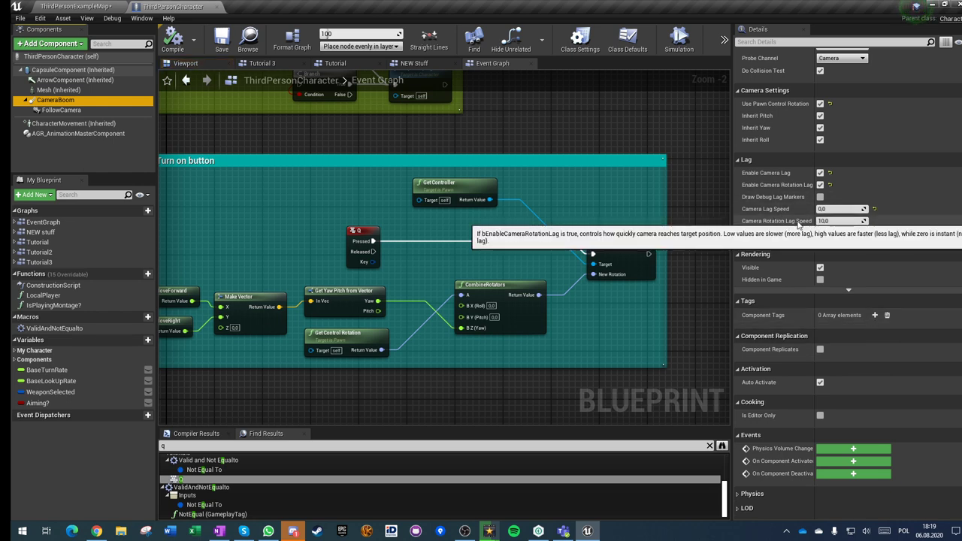
left_click(834, 221)
type("15")
key("Return")
left_click(178, 38)
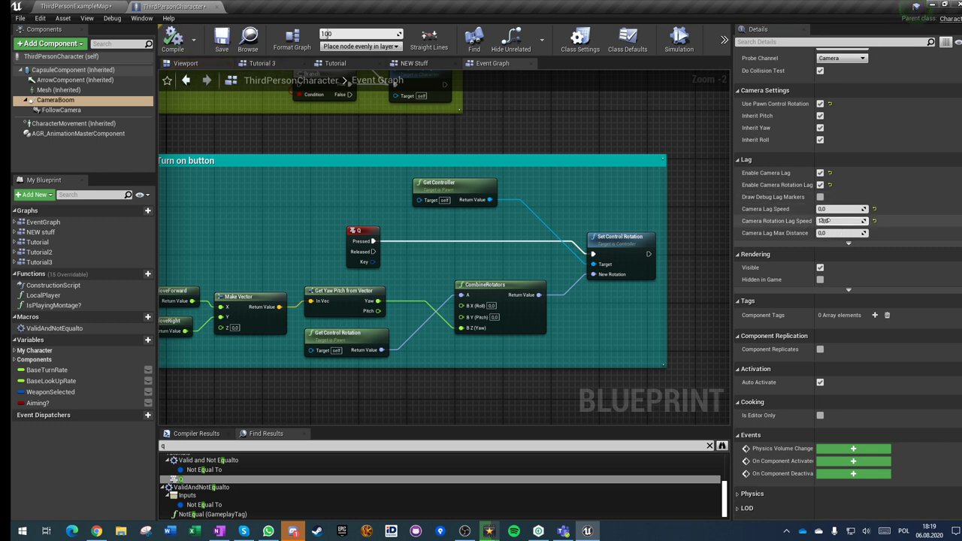
Step: Change the rotation lag speed to 12, recompile, and bring up the map save prompt
key("BackSpace")
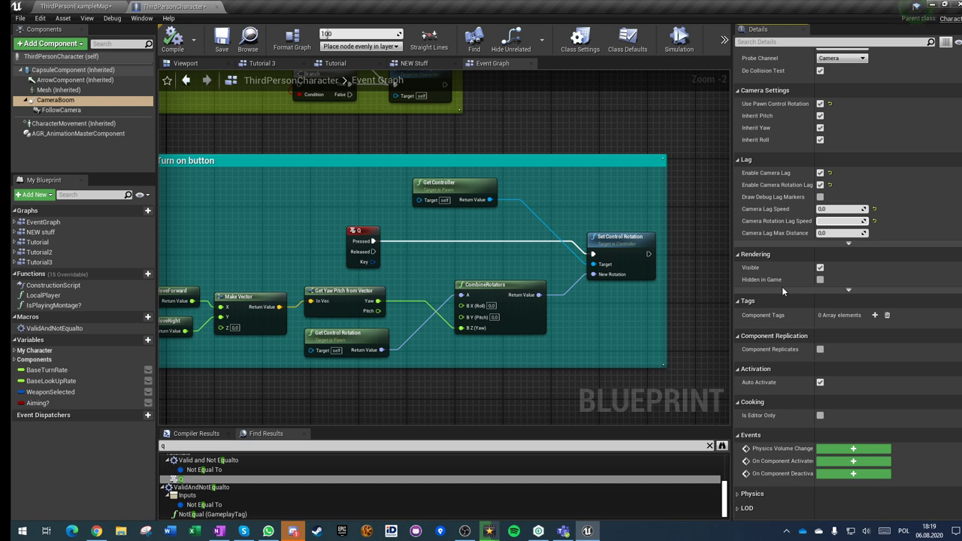
type("12")
key("Return")
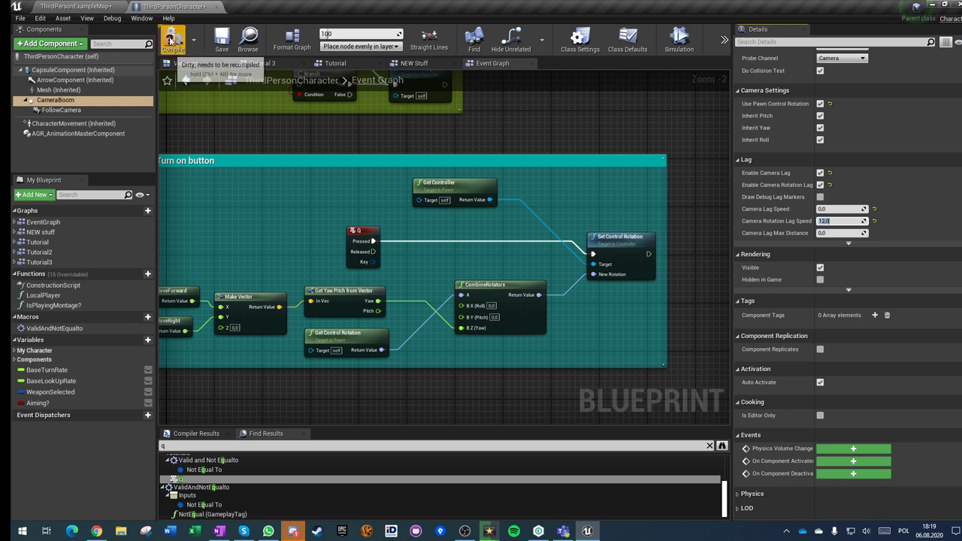
left_click(172, 39)
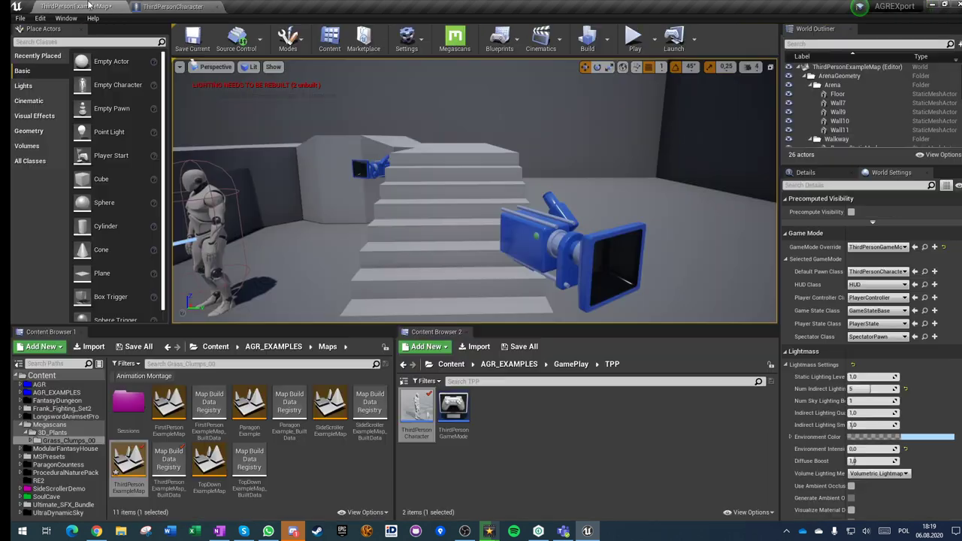
key("ctrl+shift+s")
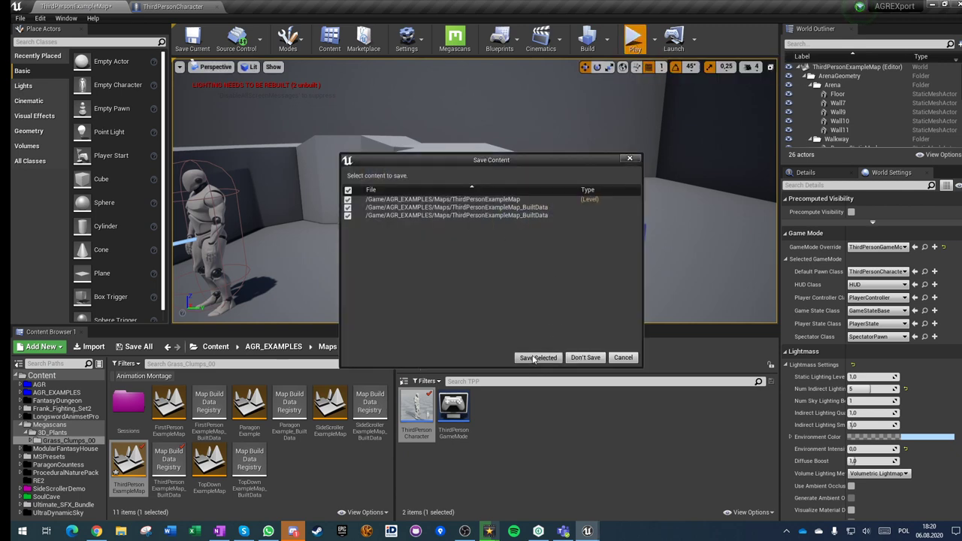
Step: Save the listed map files and launch Play-in-Editor with Alt+P
left_click(538, 357)
key("alt+p")
left_click(453, 238)
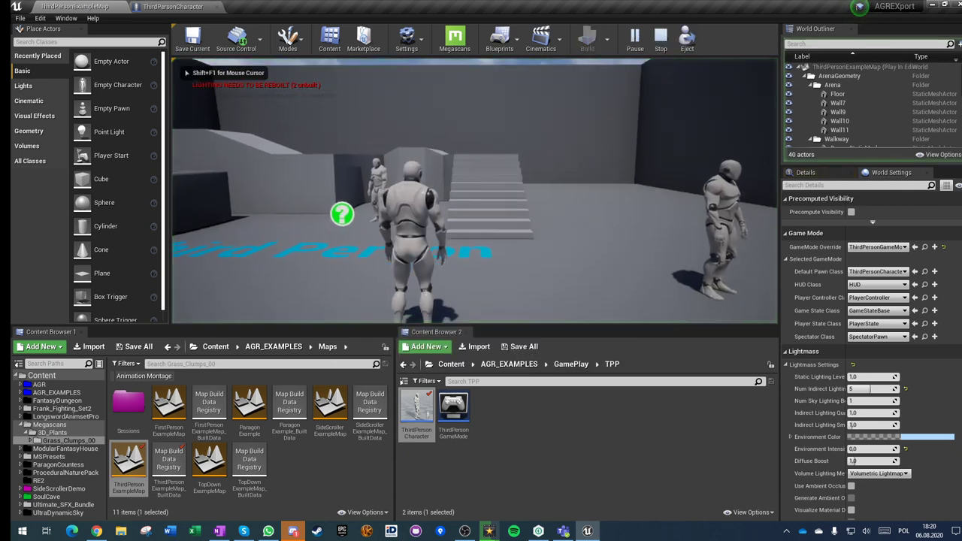
Step: Run the character around the arena, testing the Q quick turn while moving
key("w")
key("w")
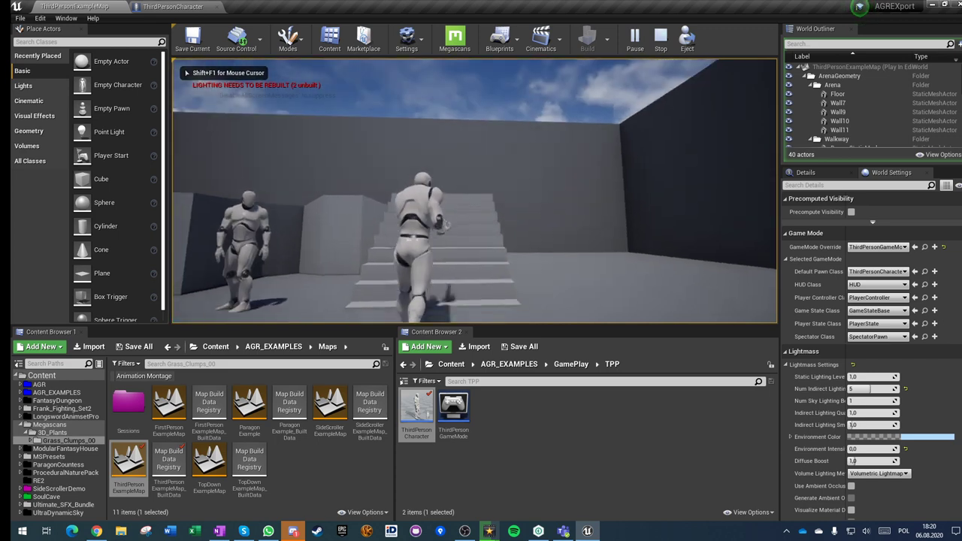
key("w")
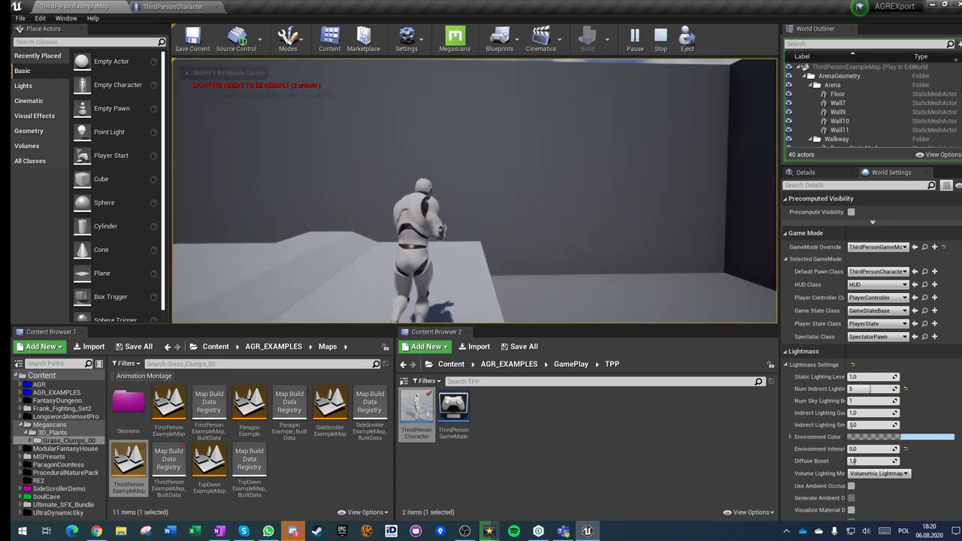
key("w")
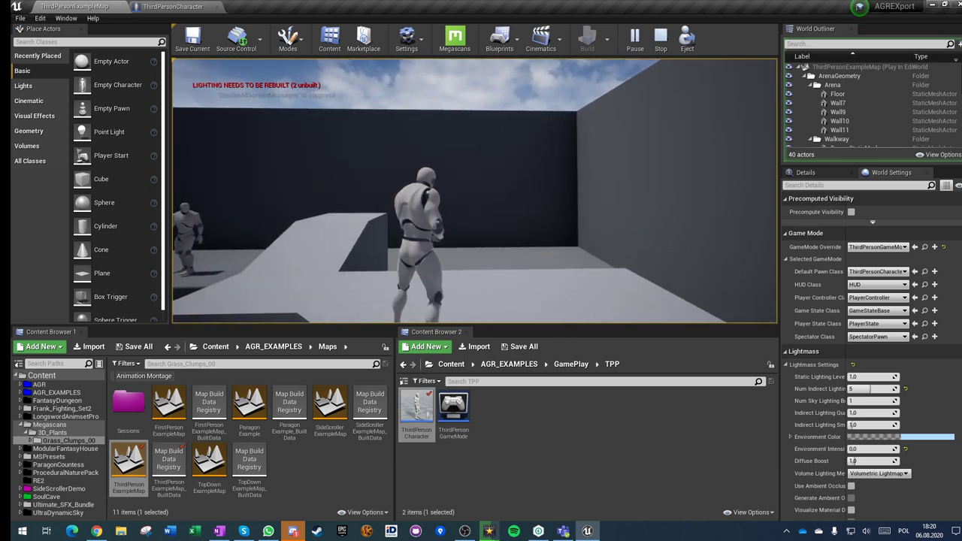
key("w")
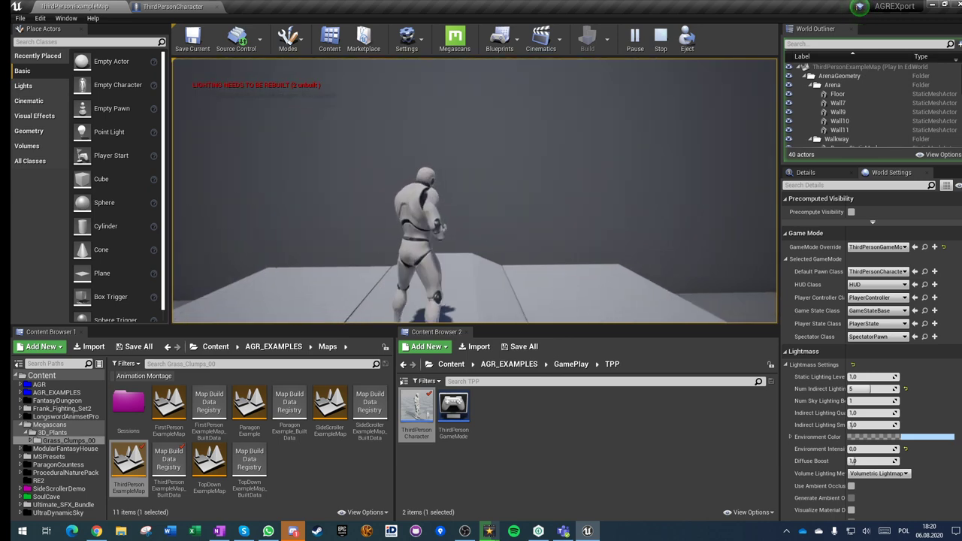
key("w")
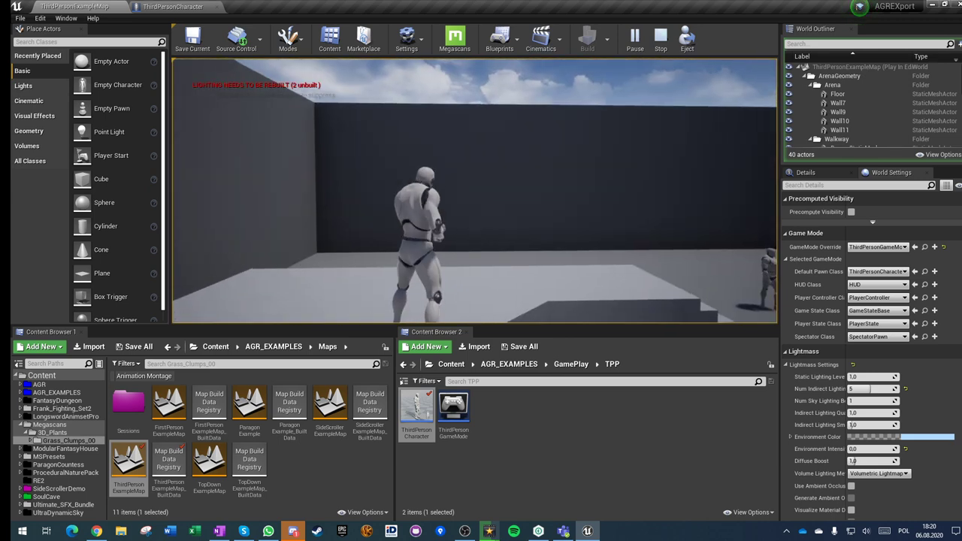
key("w")
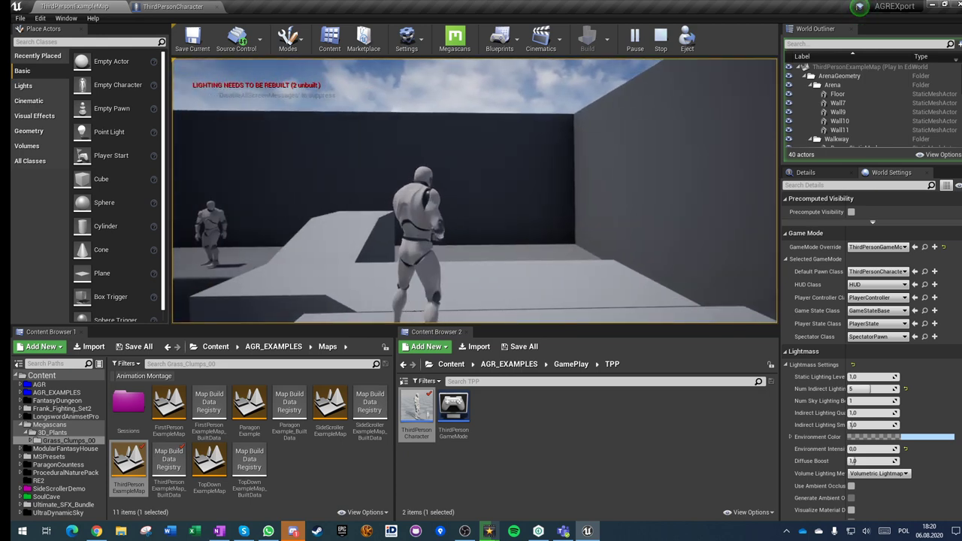
key("w")
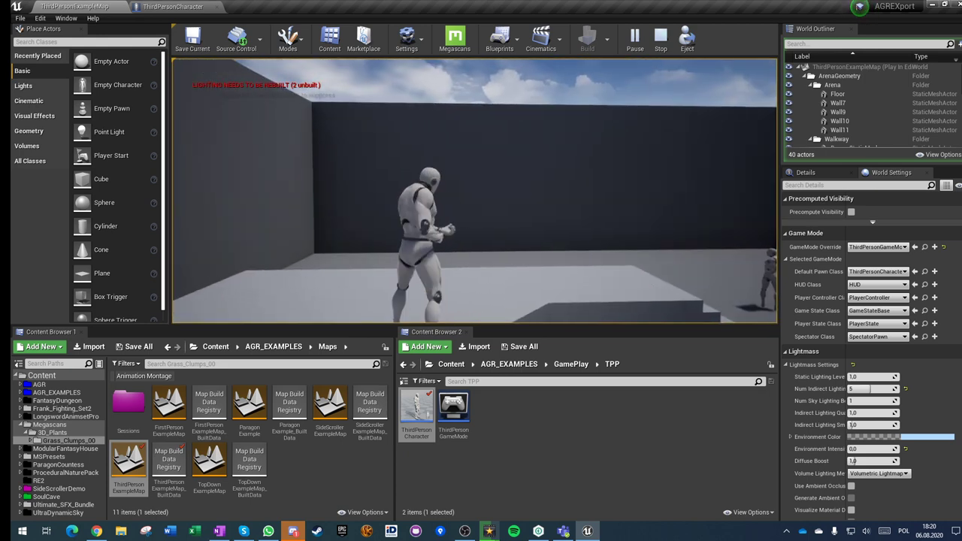
key("w")
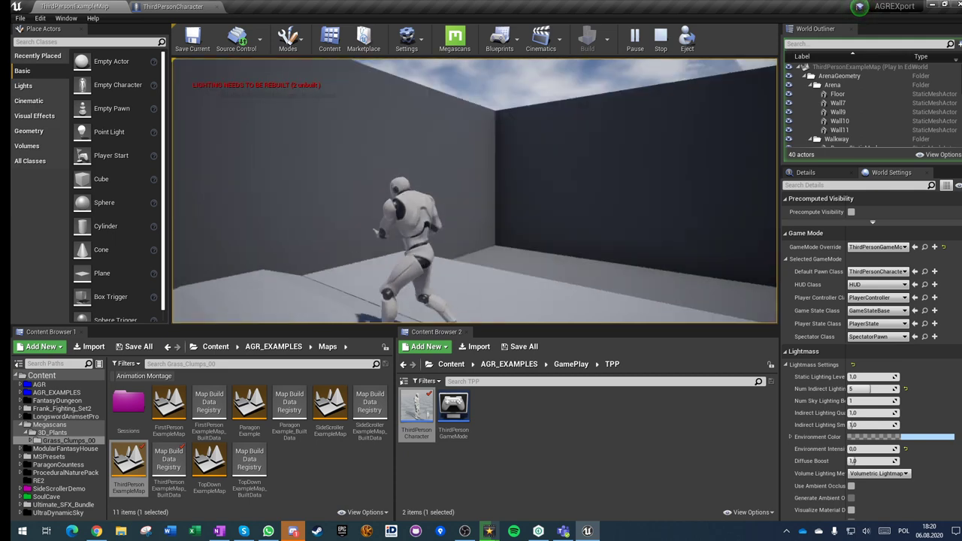
key("w")
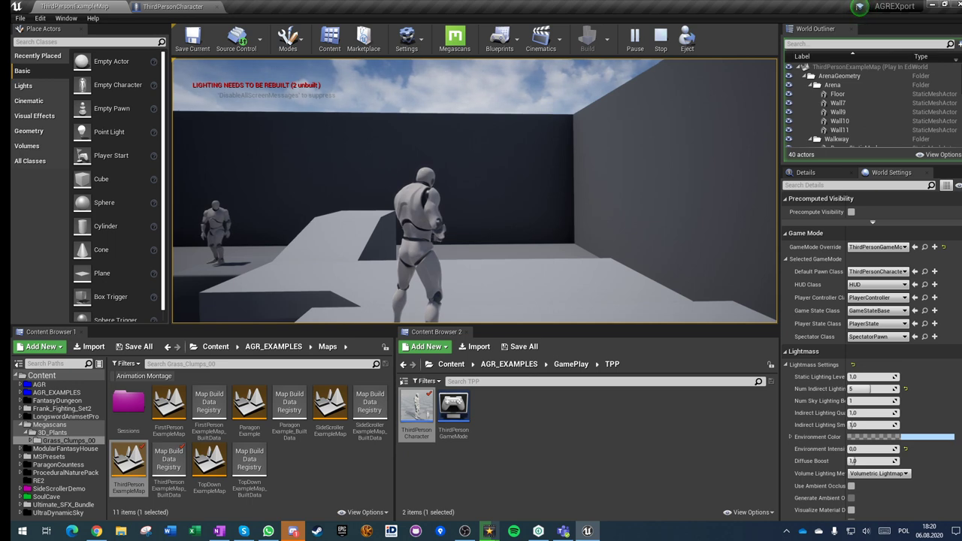
key("w")
key("w")
key("w")
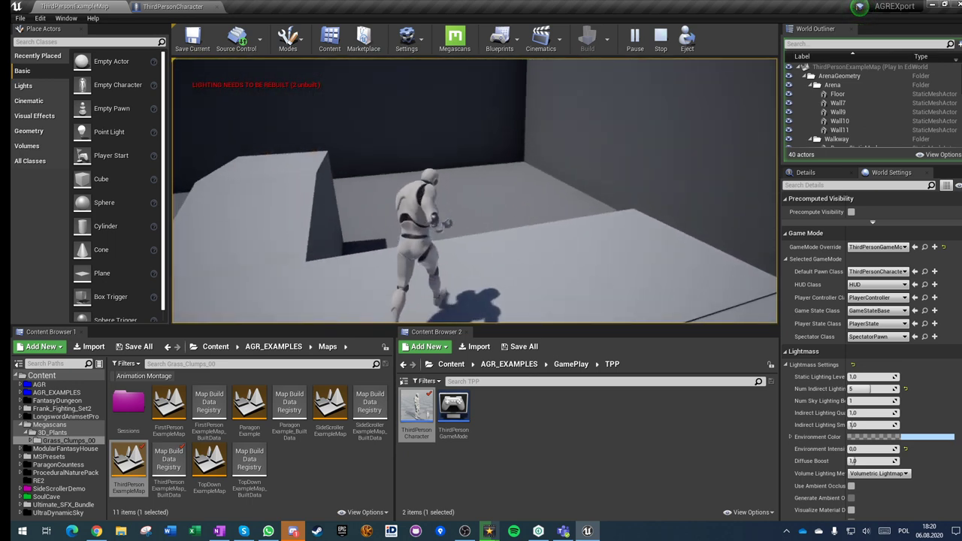
key("w")
key("w")
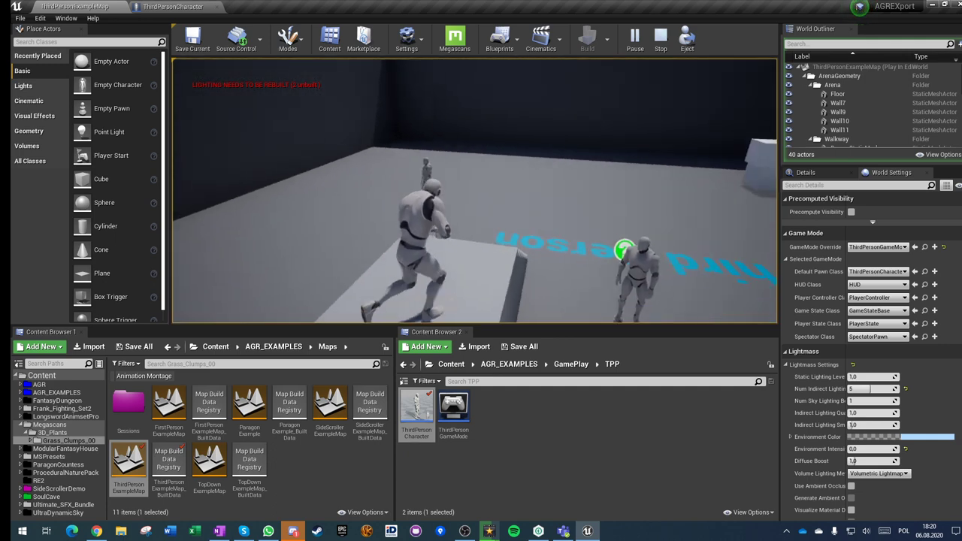
key("w")
key("w")
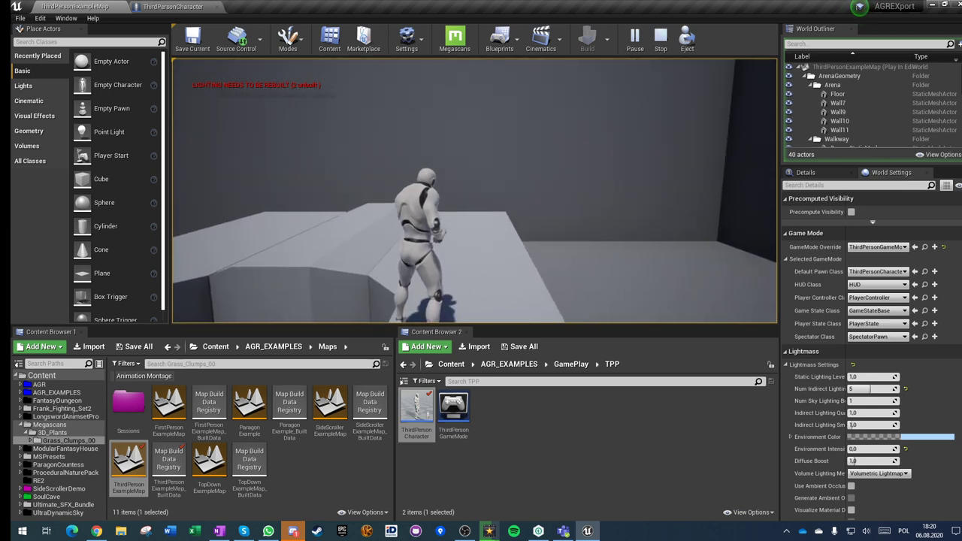
key("w")
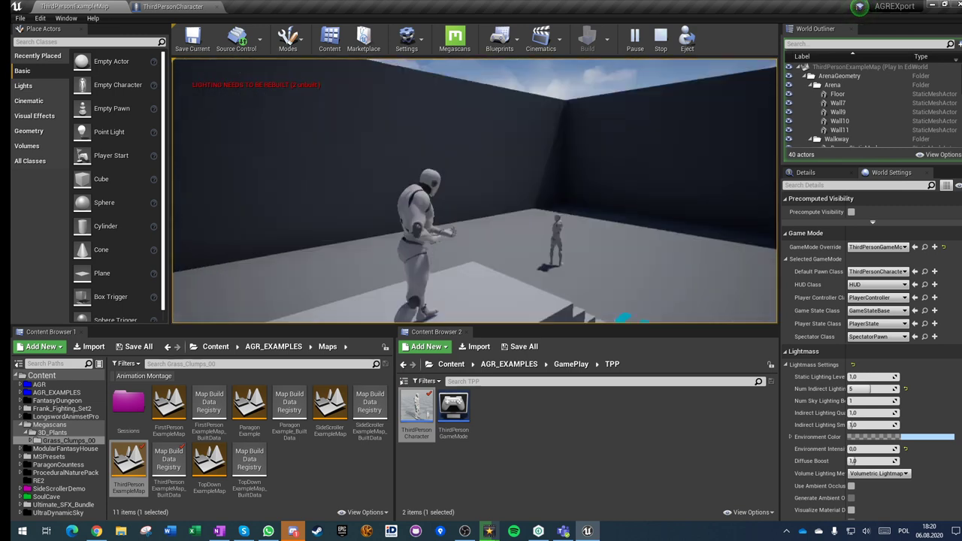
key("w")
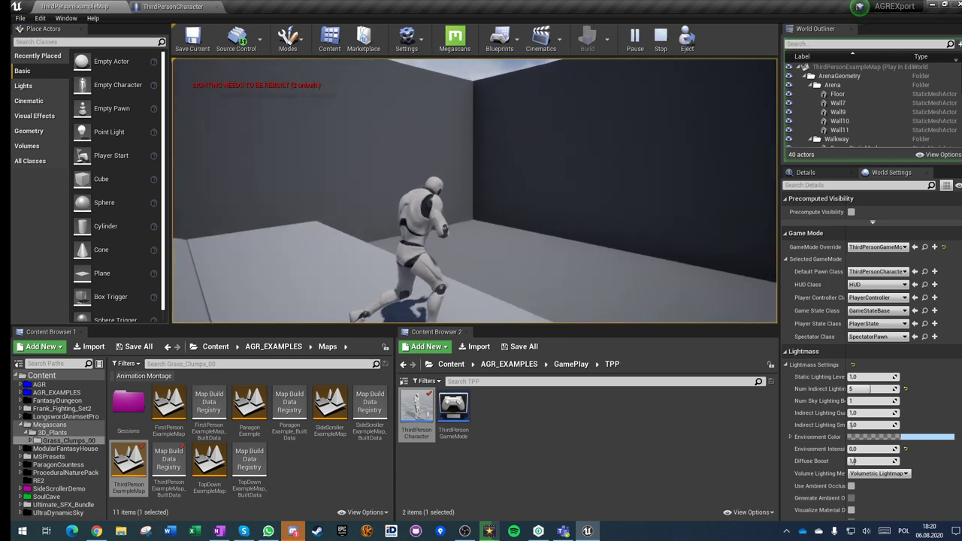
key("w")
key("w")
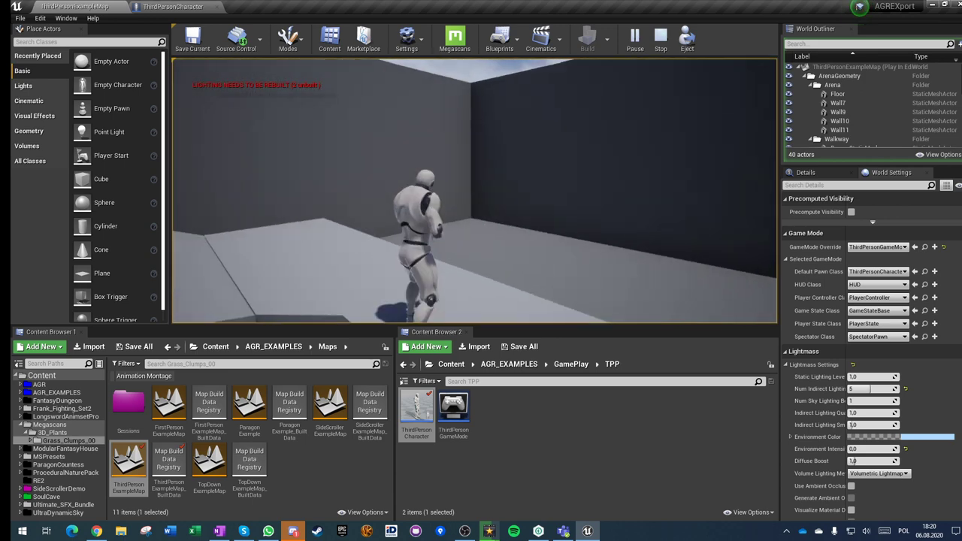
key("w")
key("w")
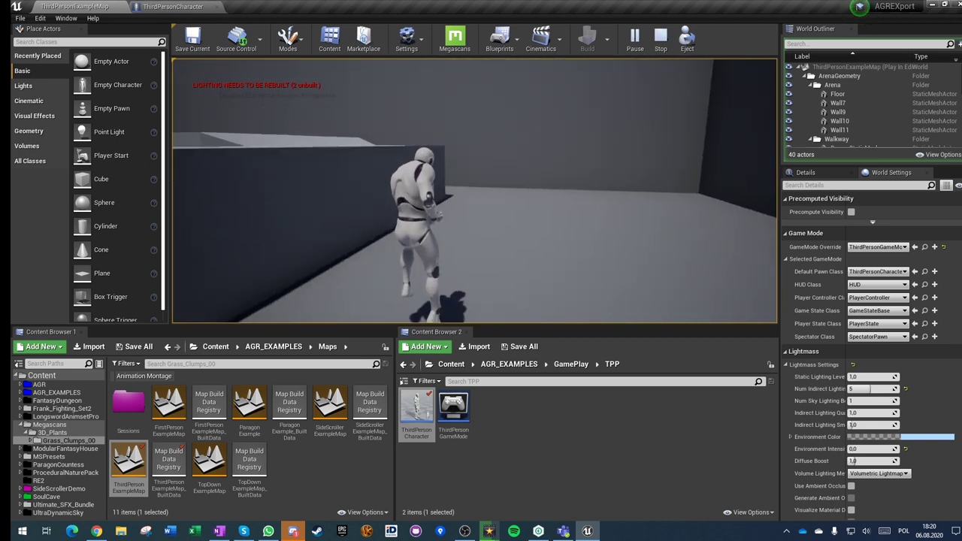
key("w")
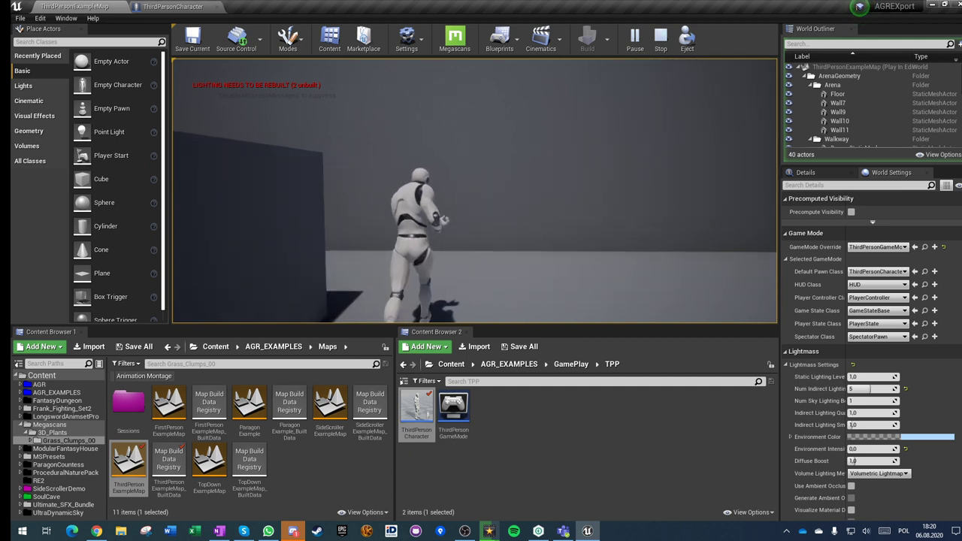
key("w")
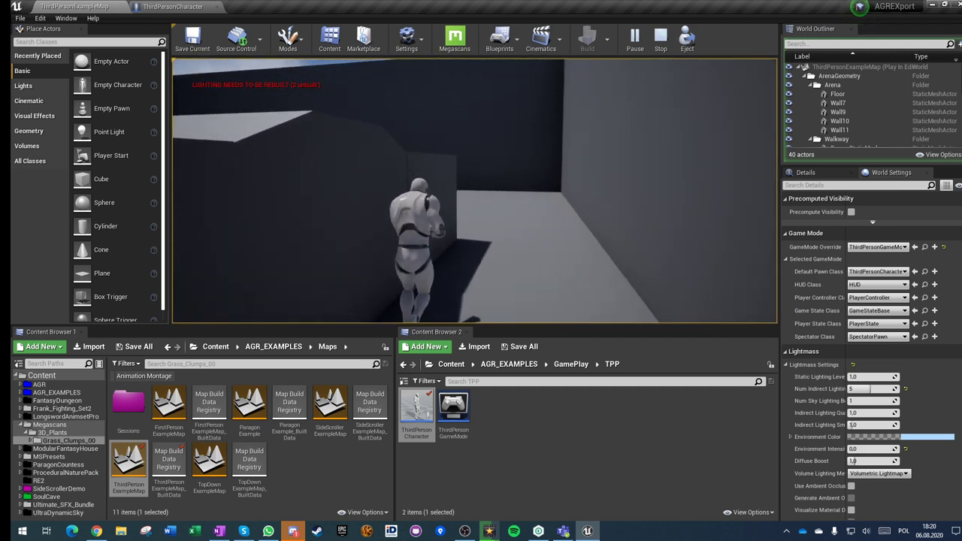
key("w")
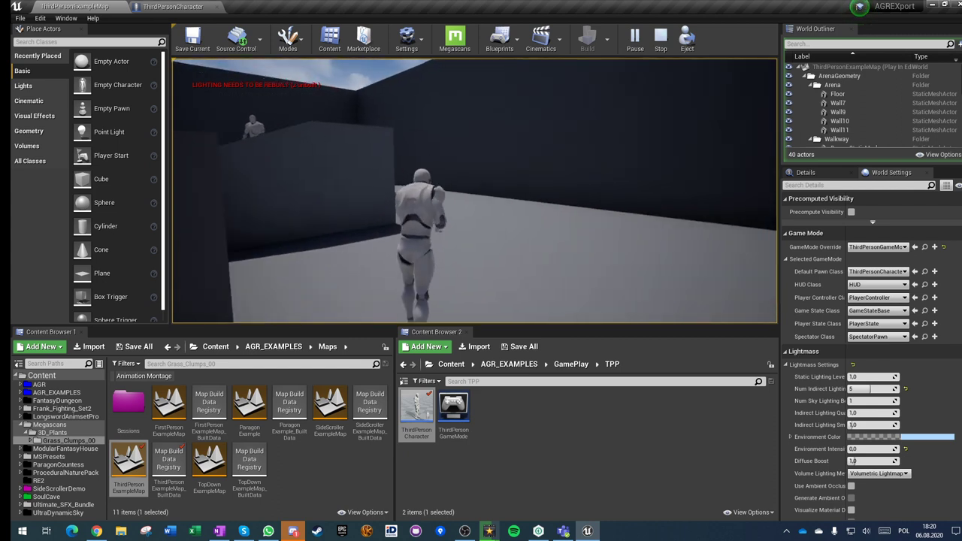
key("w")
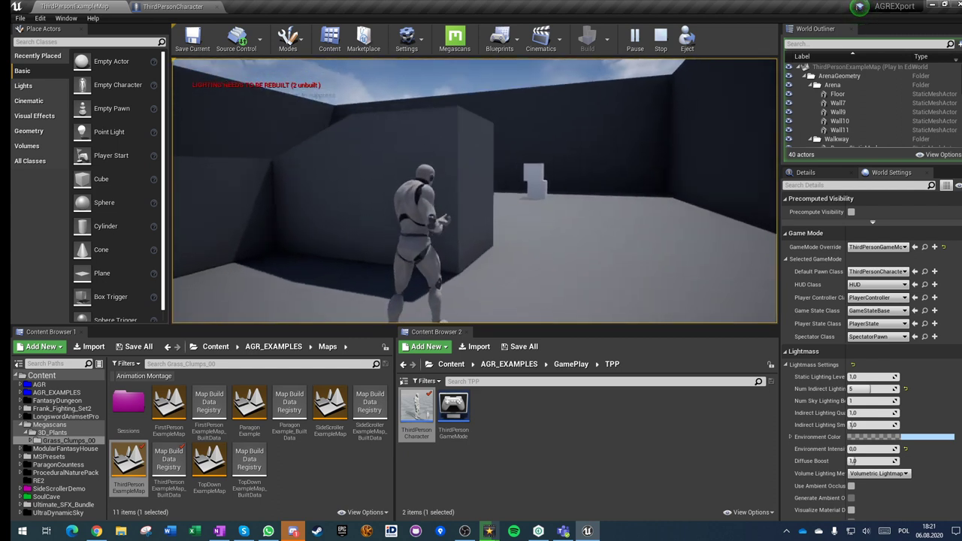
key("w")
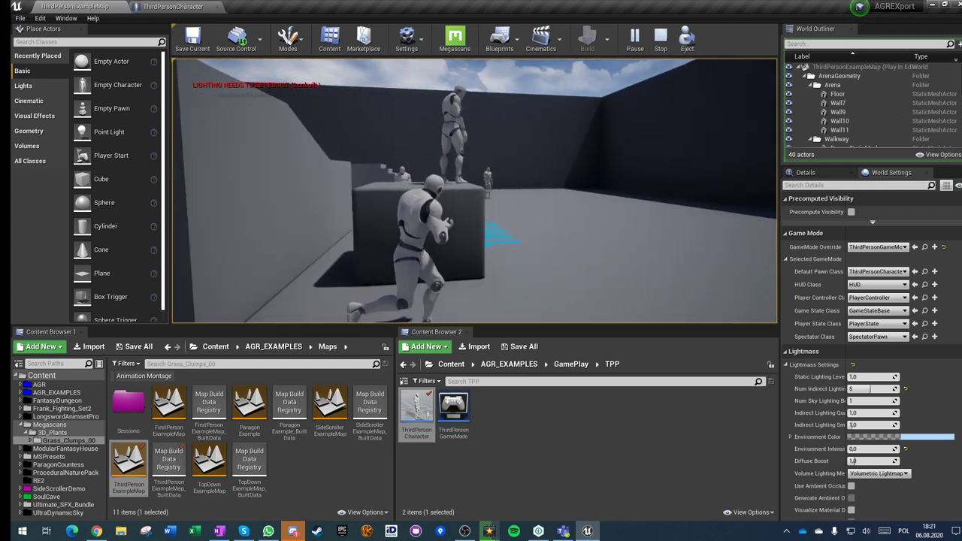
key("w")
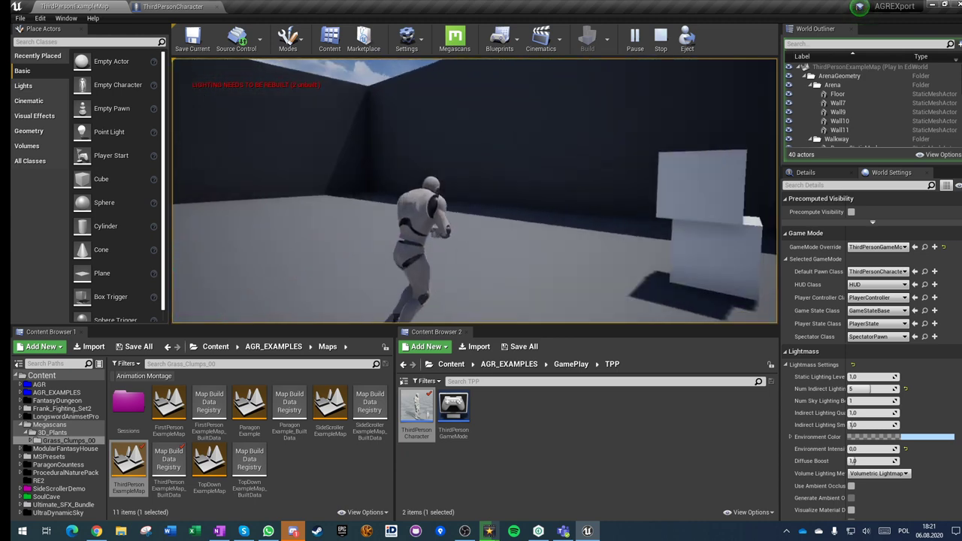
key("w")
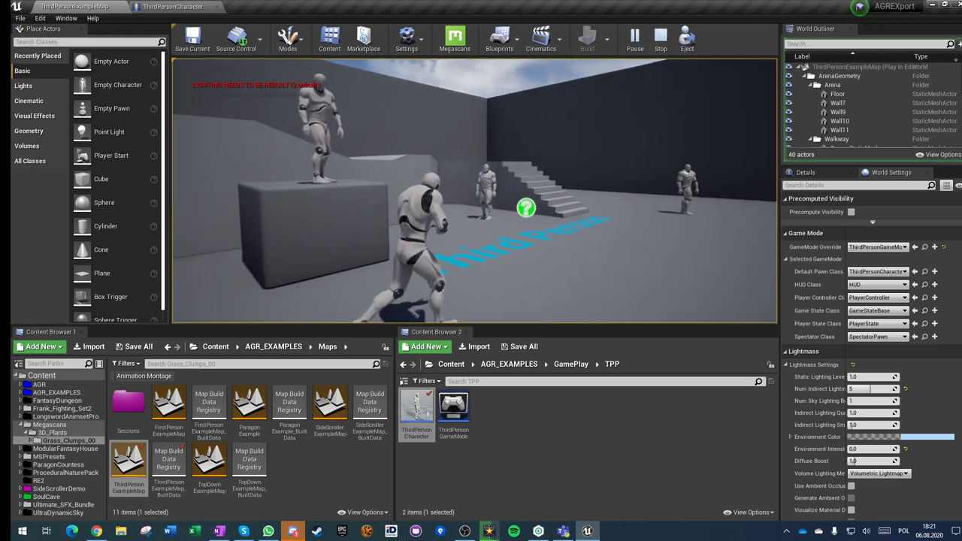
key("w")
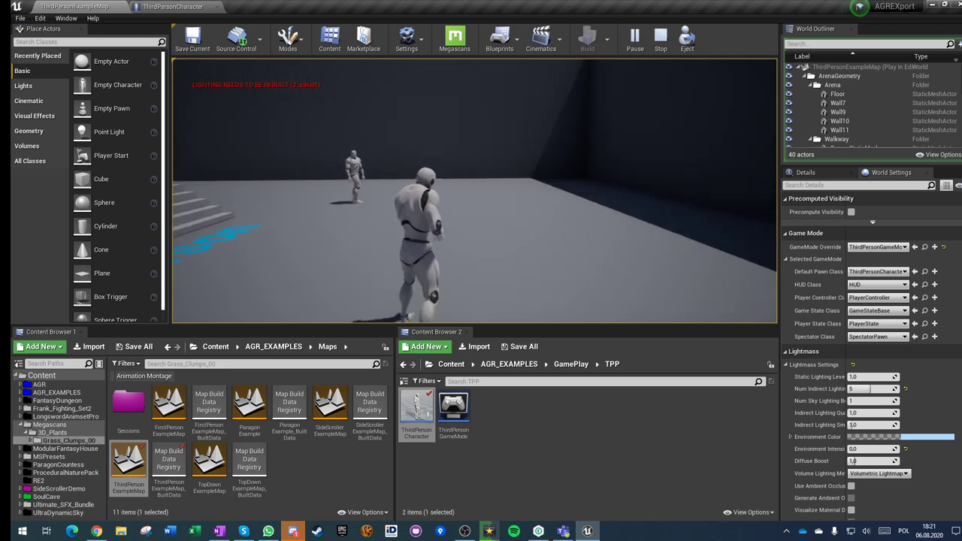
key("w")
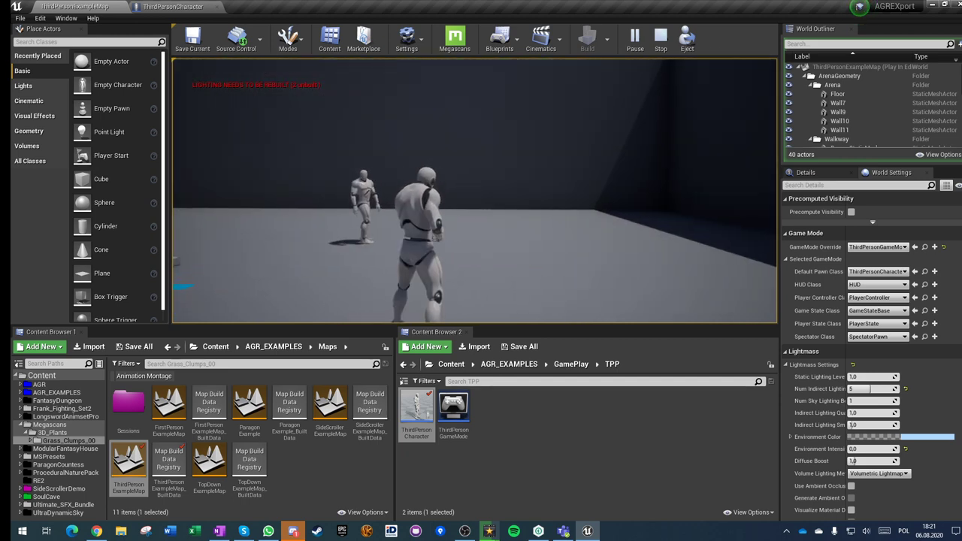
key("w")
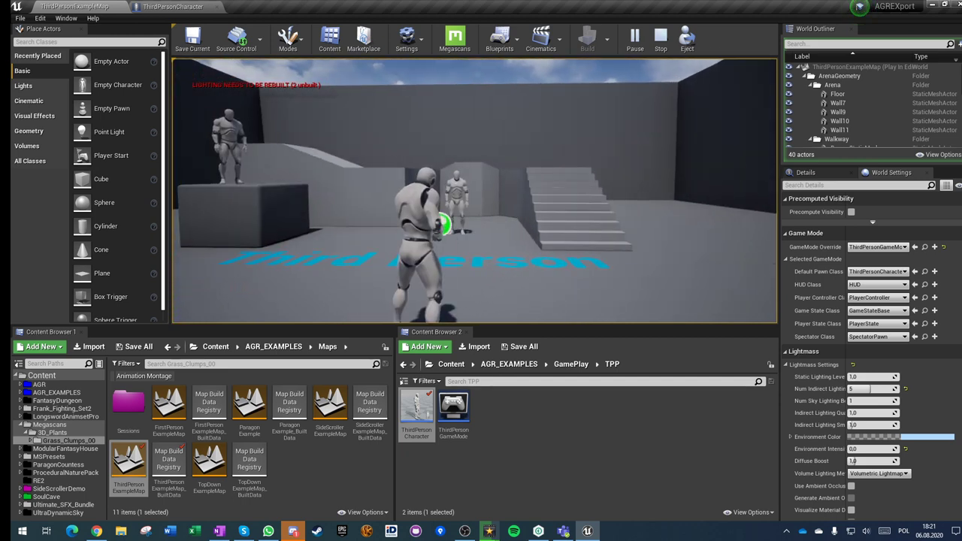
key("Escape")
left_click(172, 7)
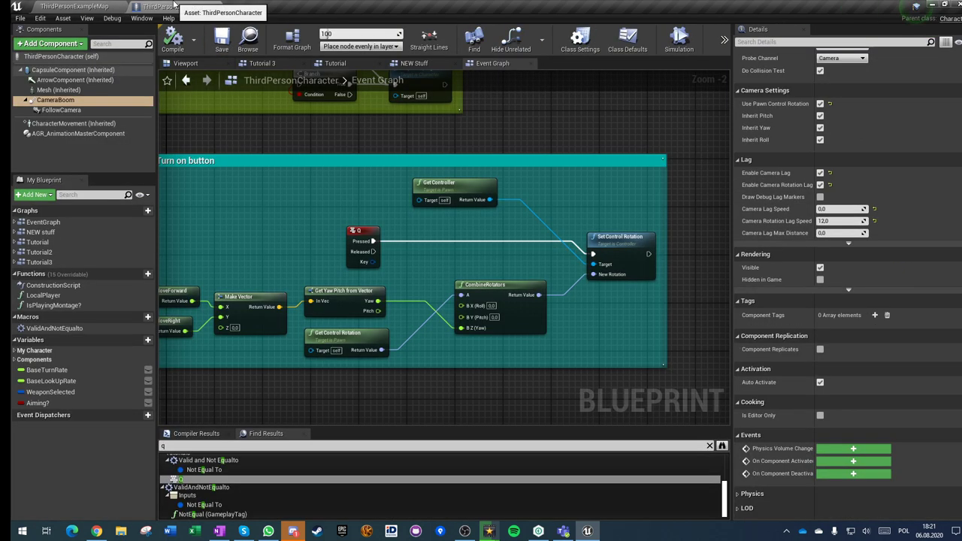
mouse_move(454, 258)
right_mouse_down()
mouse_move(376, 237)
mouse_move(436, 255)
right_mouse_up()
left_click_drag(350, 266, 405, 316)
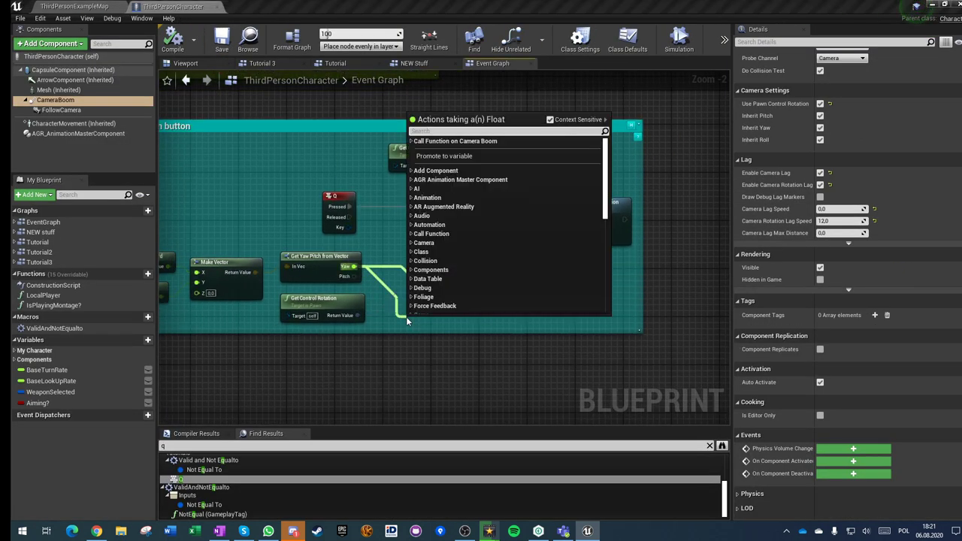
type("clamp")
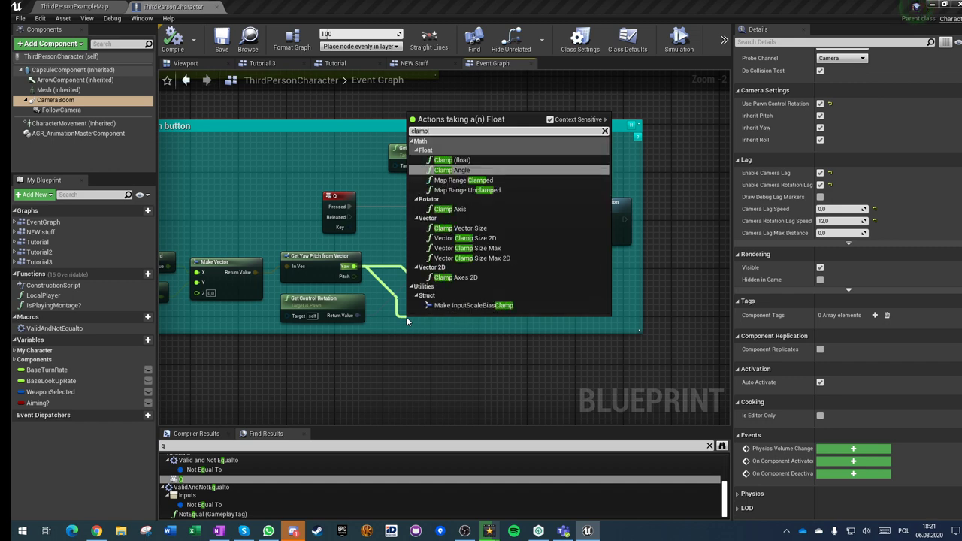
key("Return")
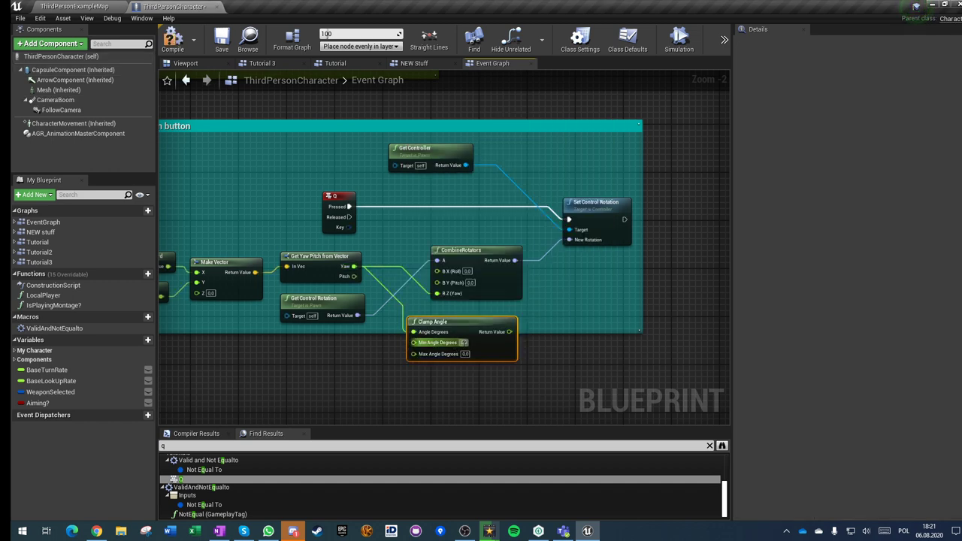
left_click(463, 342)
key("BackSpace")
type("-90")
key("Tab")
type("90")
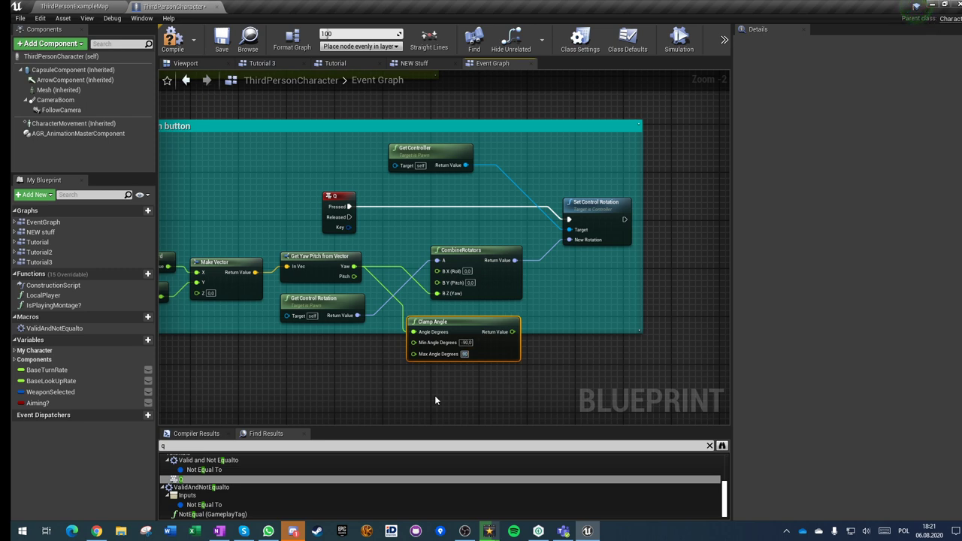
key("Delete")
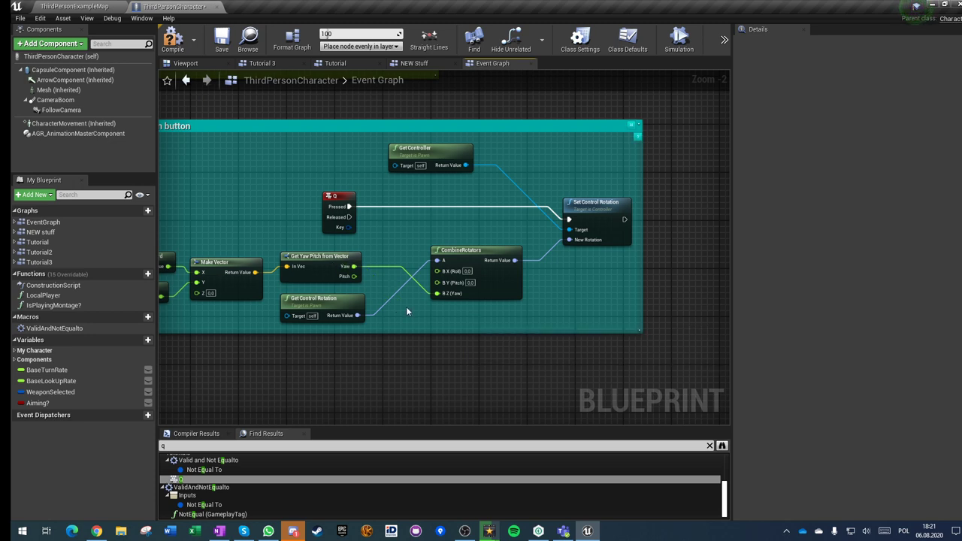
Step: Compile and save, then wire Q Pressed straight to Set Control Rotation, discarding a trial Branch
left_click(171, 39)
left_click(222, 39)
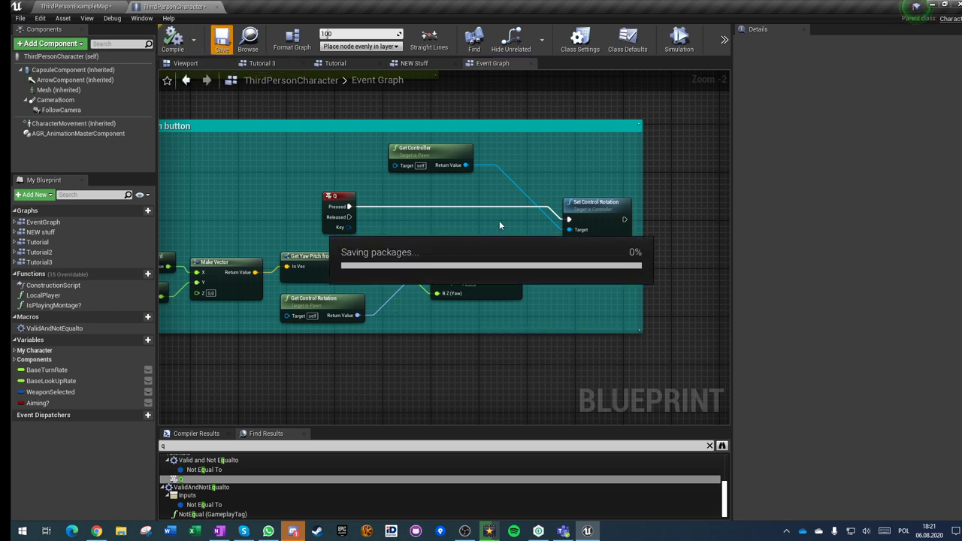
left_click(433, 199)
mouse_move(350, 206)
left_mouse_down()
mouse_move(438, 213)
mouse_move(479, 198)
mouse_move(570, 220)
left_mouse_up()
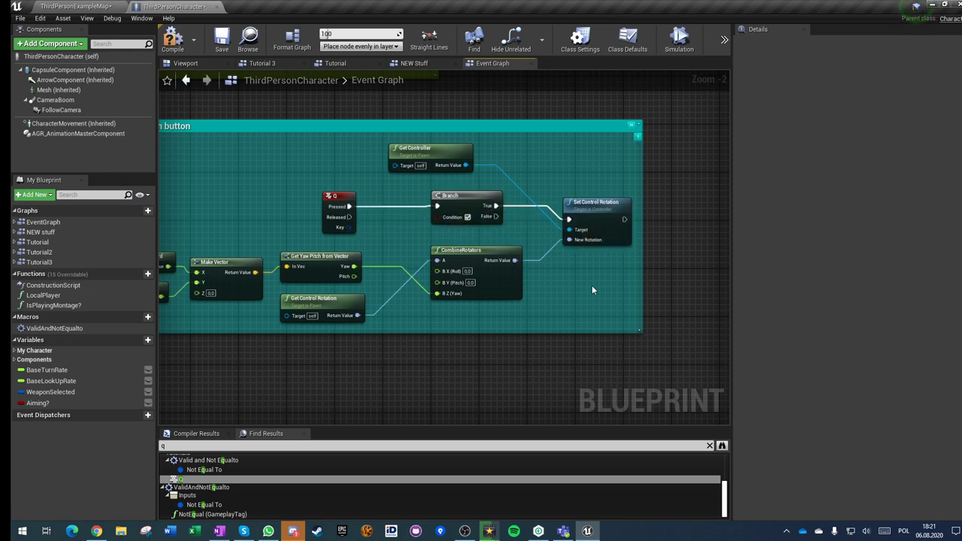
key("Delete")
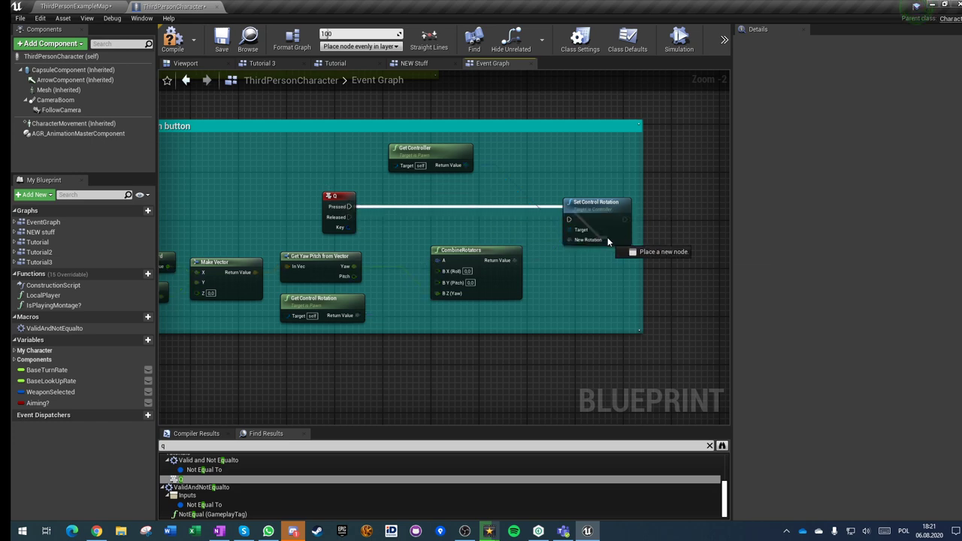
left_click_drag(350, 206, 569, 220)
Step: Save the blueprint and move the Q event node inside the 'QuickTurn on button' comment
right_click_drag(392, 226, 529, 195)
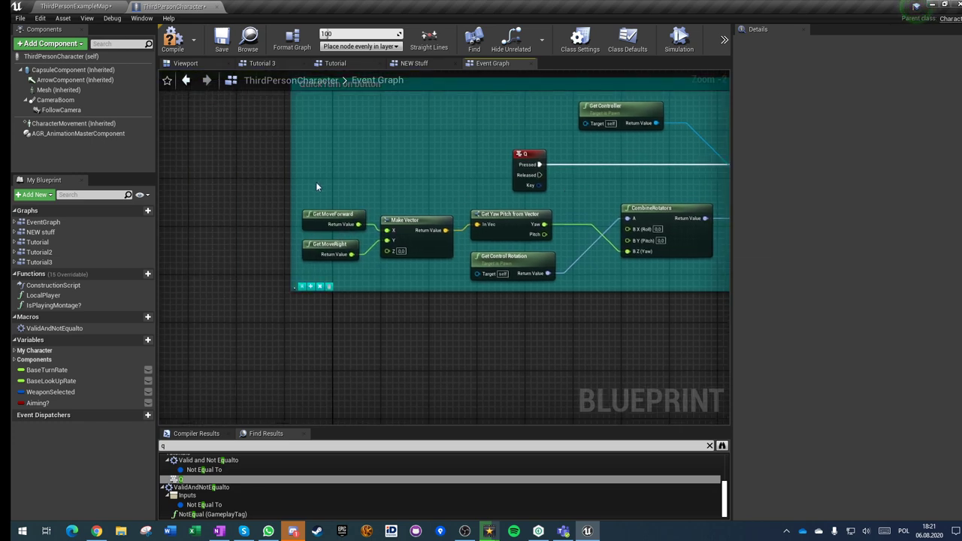
right_click_drag(388, 194, 405, 175)
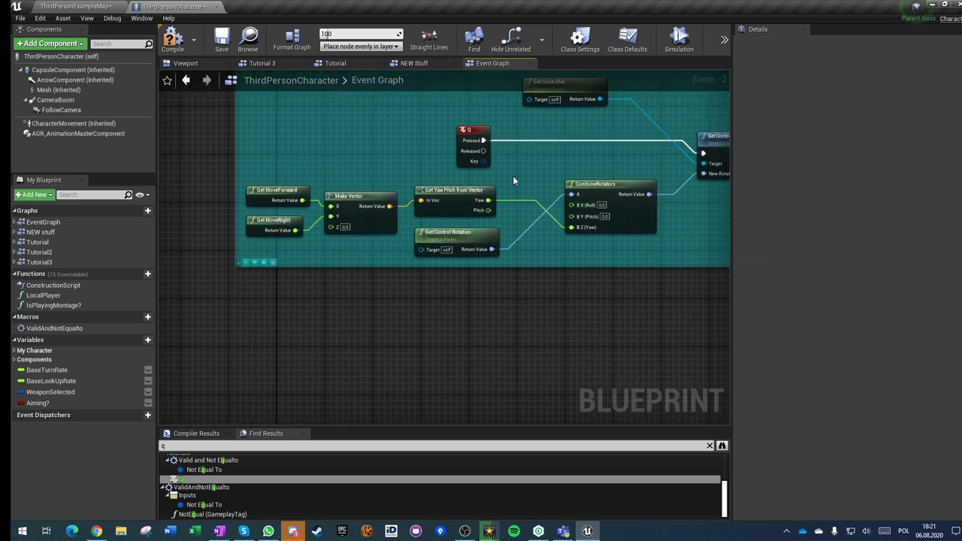
key("Home")
left_click(367, 149)
scroll(172, 155, "up", 3)
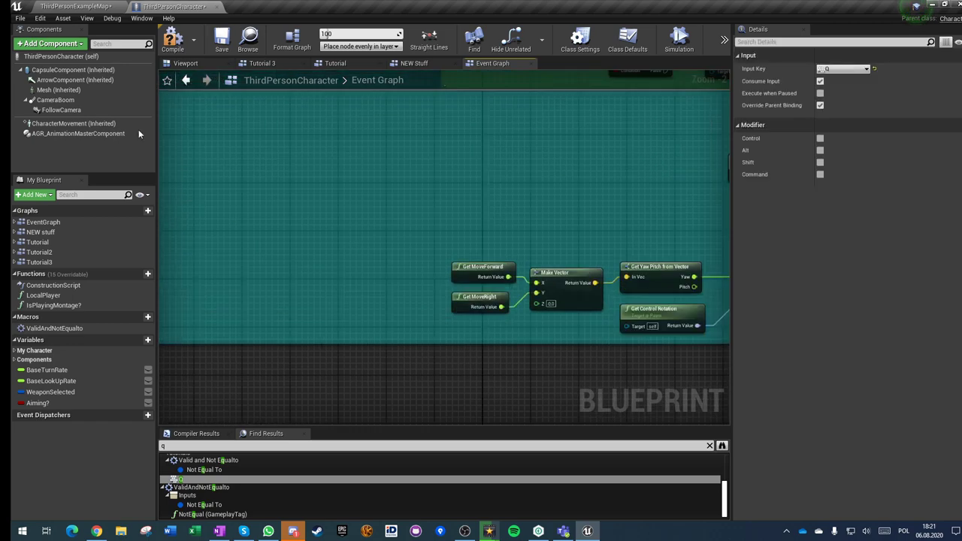
scroll(307, 131, "down", 3)
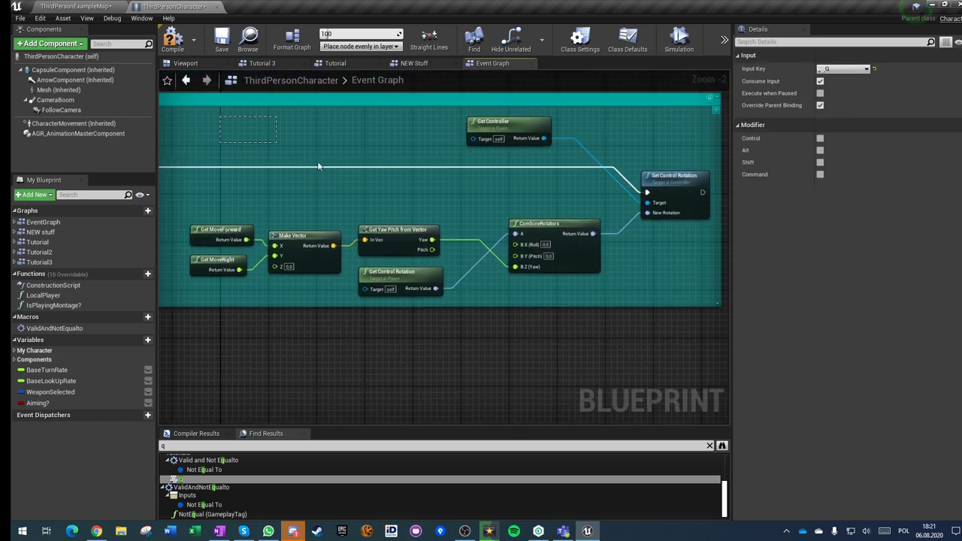
left_click(398, 203)
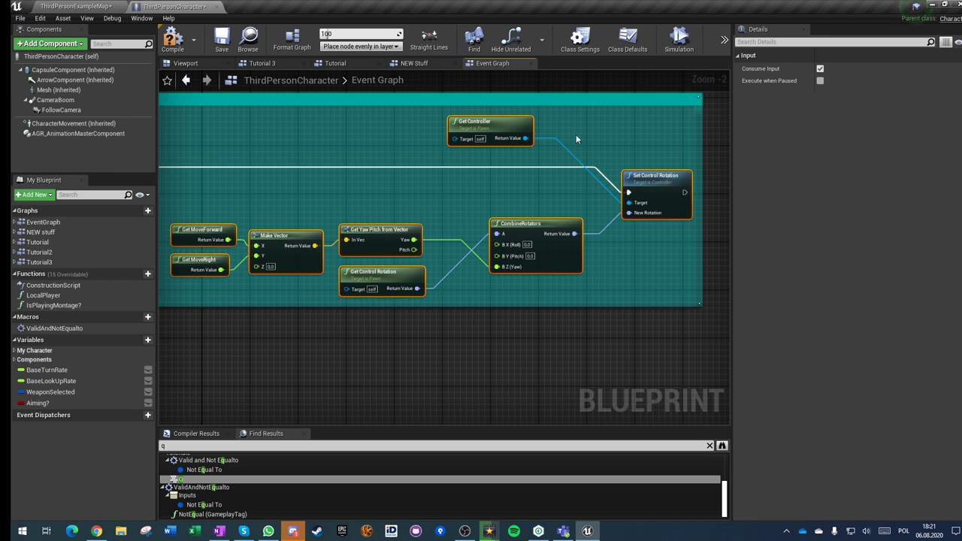
left_click(222, 275)
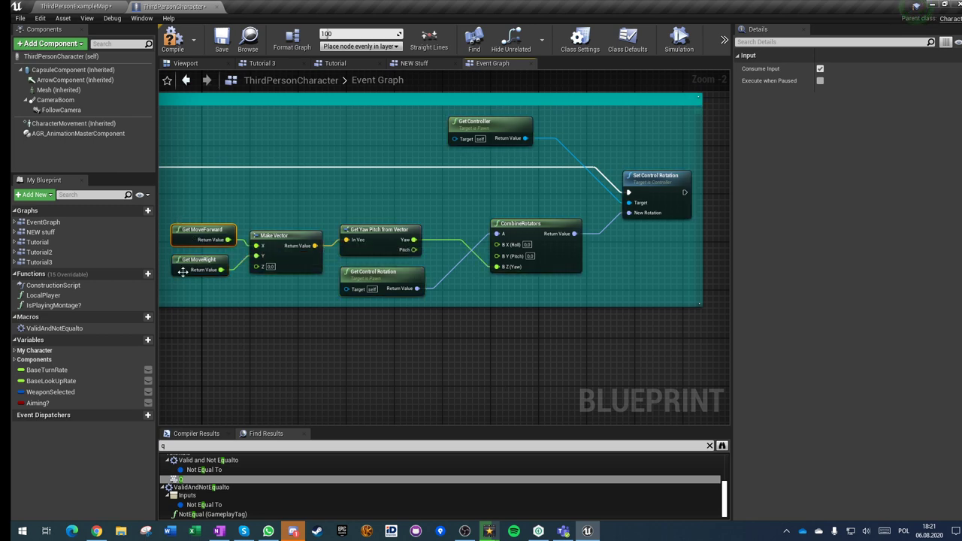
left_click(282, 195)
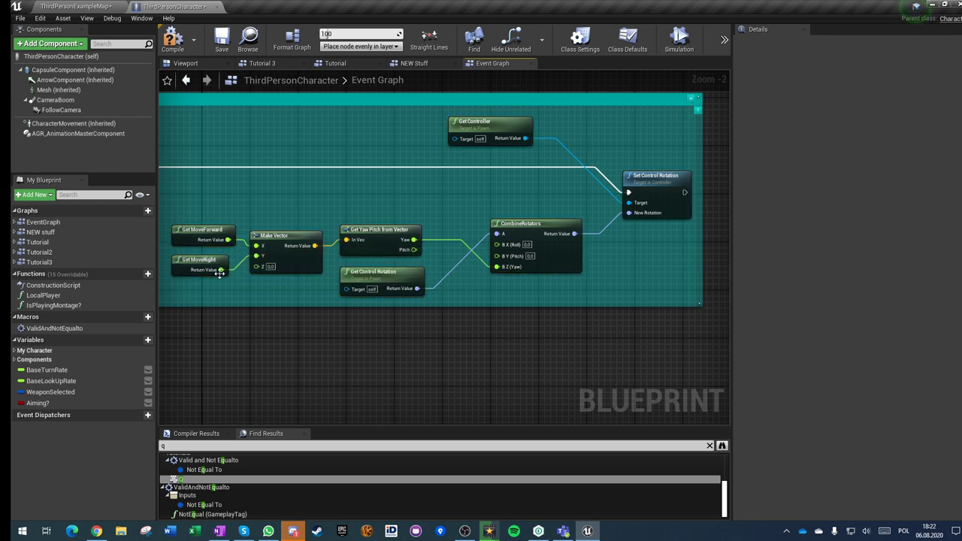
scroll(324, 191, "down", 4)
left_click(222, 39)
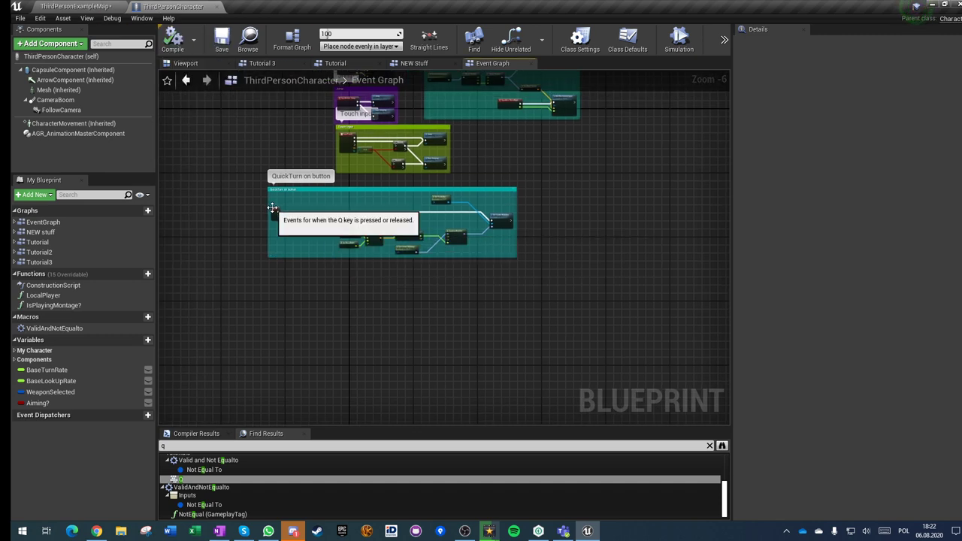
left_click_drag(290, 209, 356, 210)
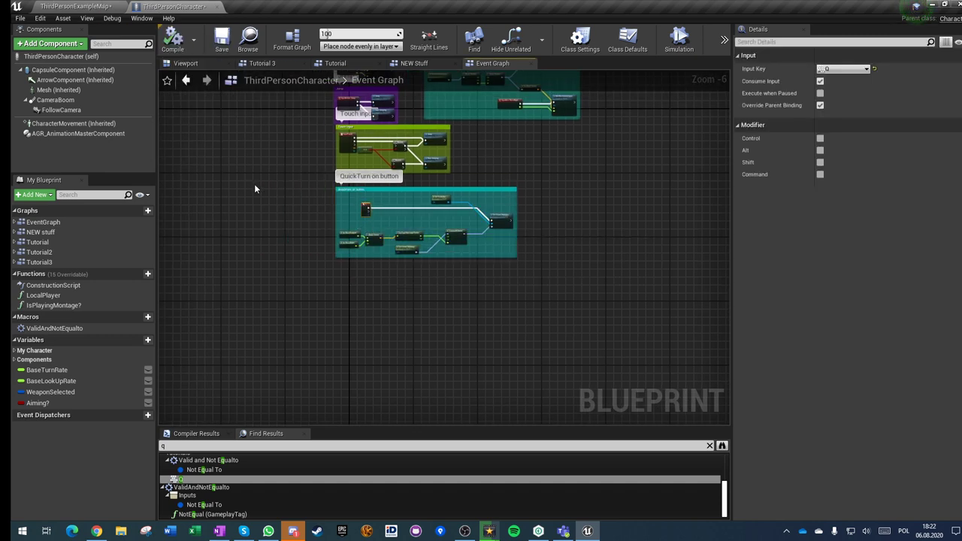